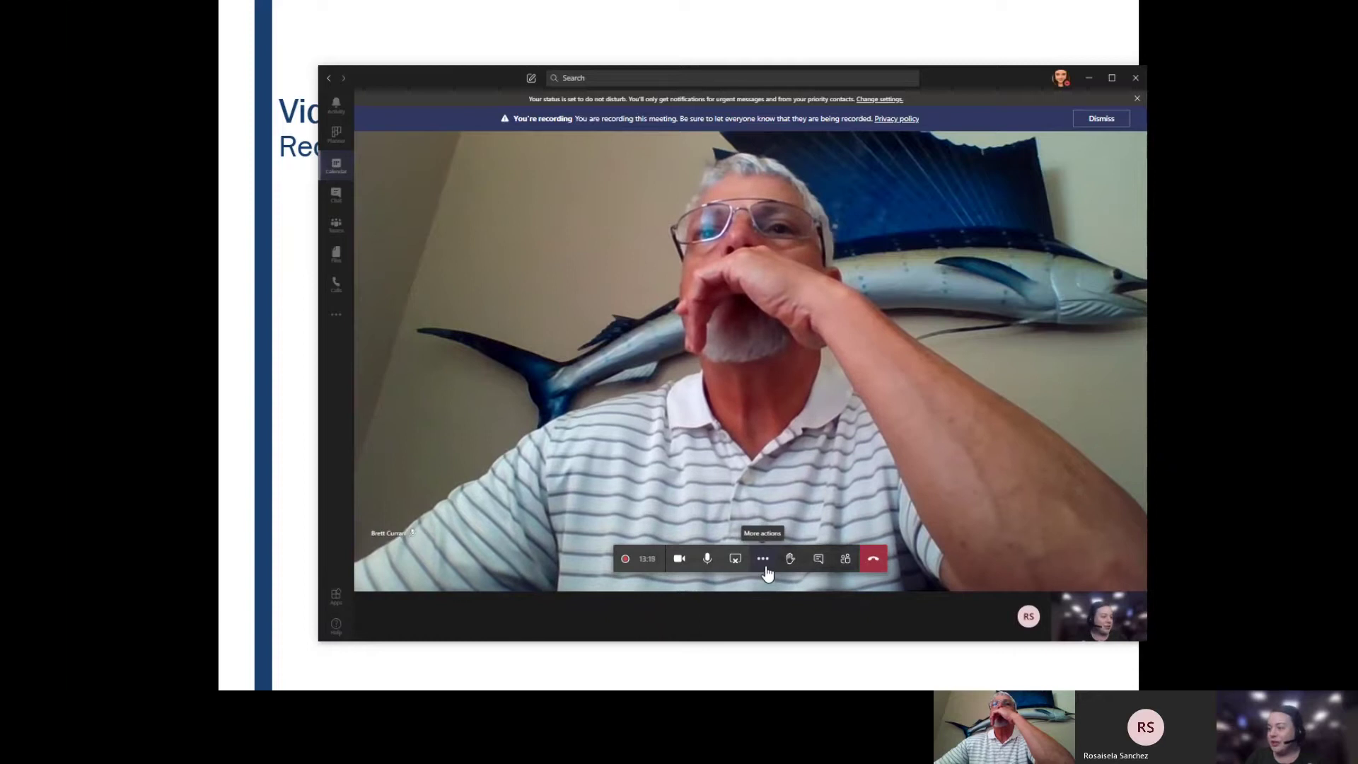
# Step: Show the meeting's additional actions, close them, and advance the slideshow to the Text Formatting slide
pyautogui.click(764, 560)
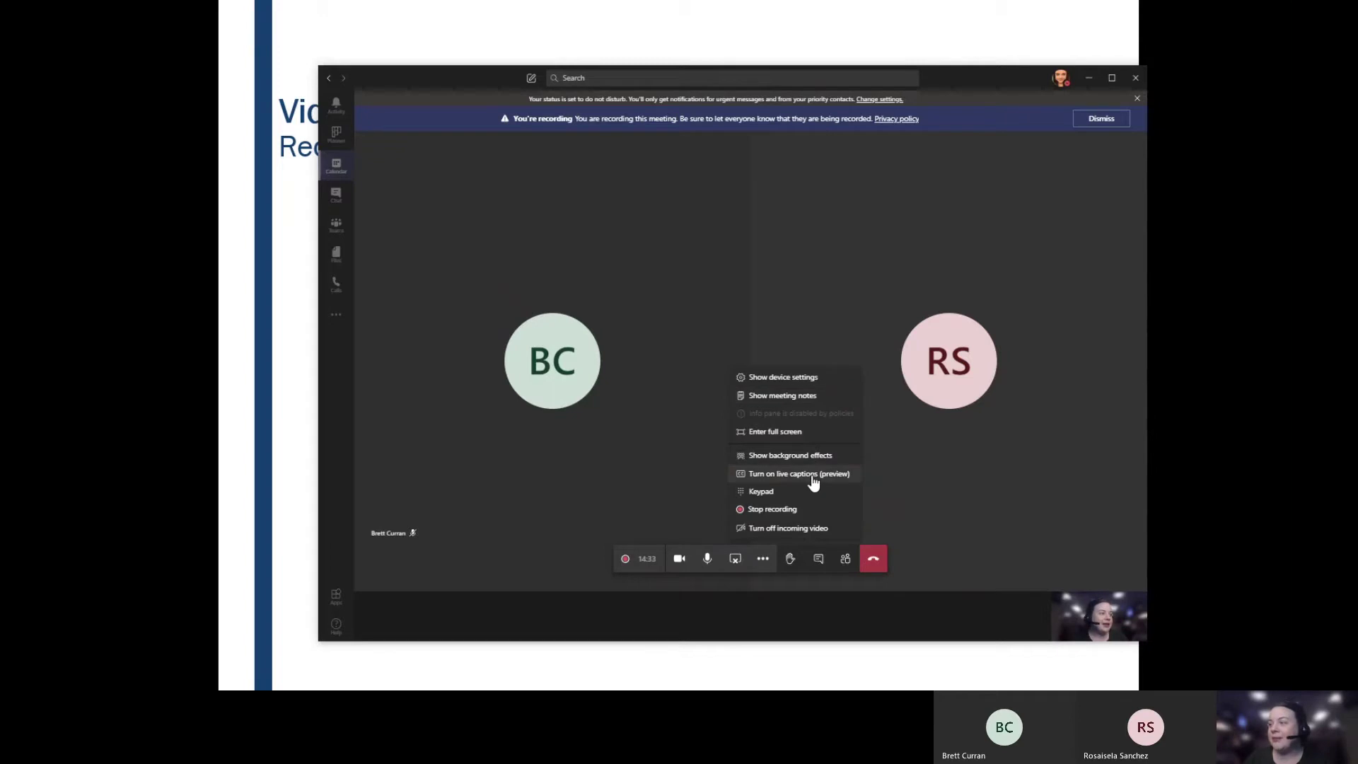
pyautogui.click(948, 460)
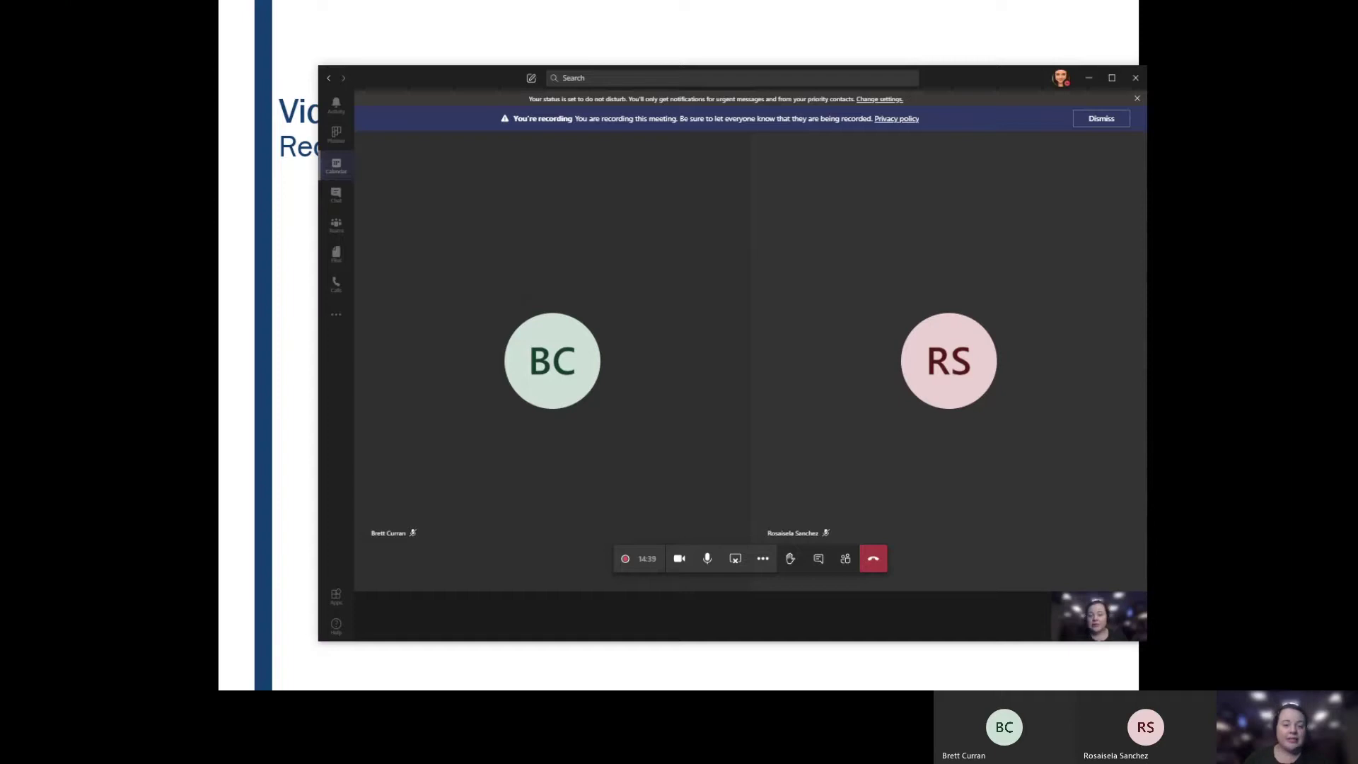
pyautogui.hotkey('alt', 'Tab')
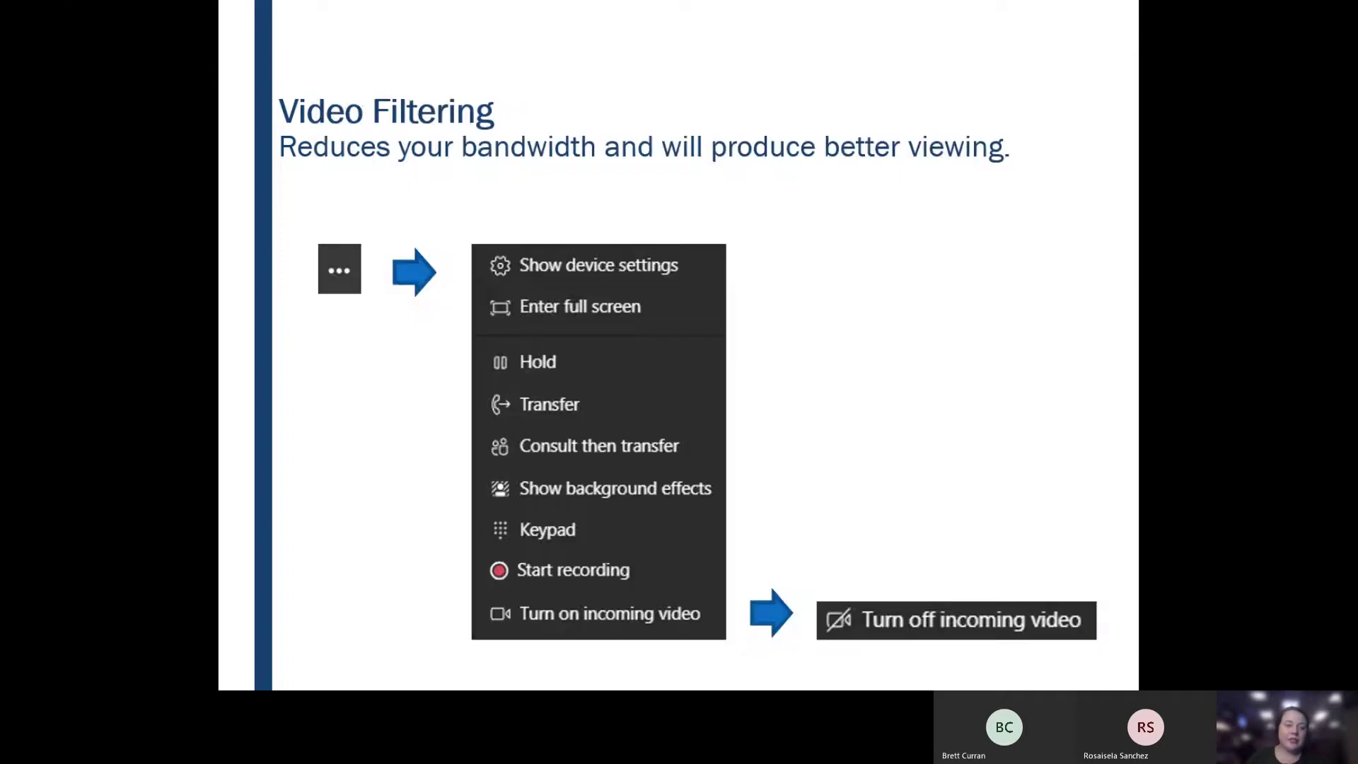
pyautogui.press('Right')
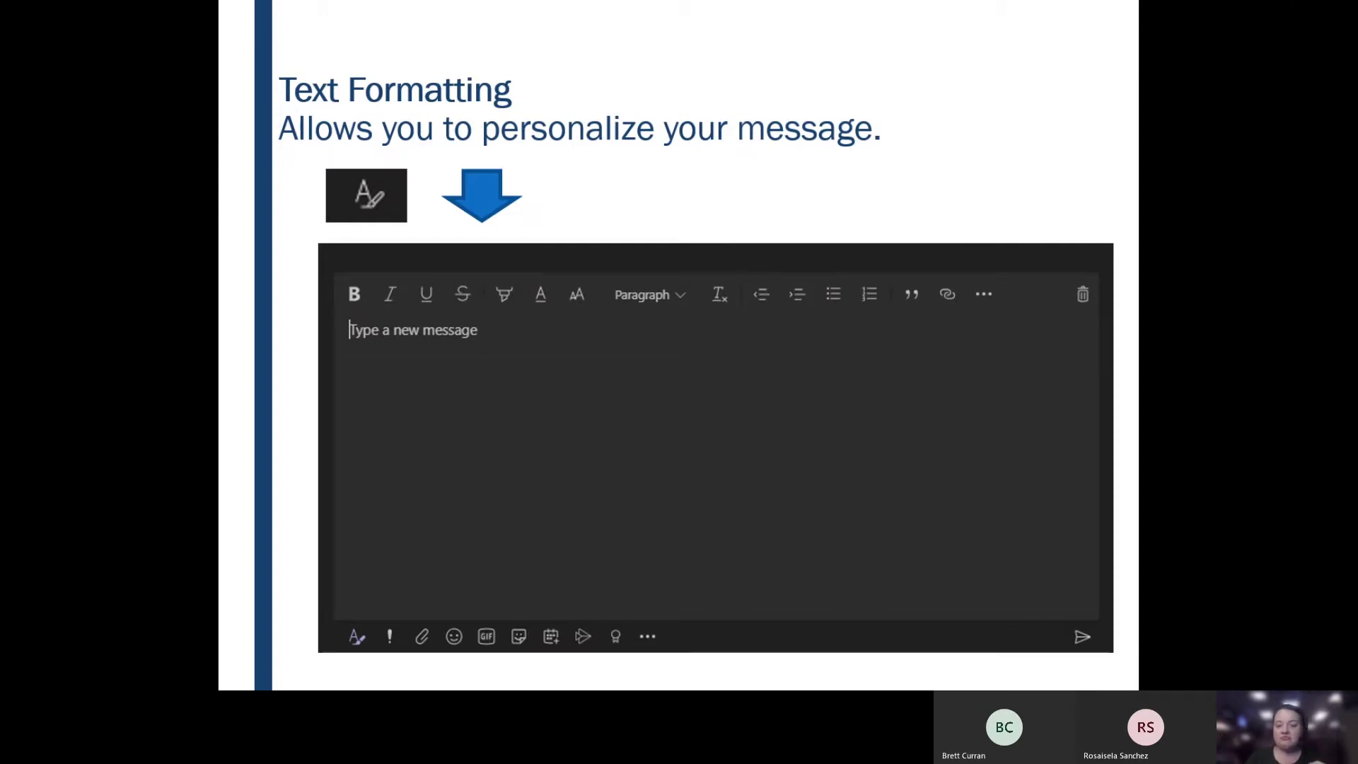
# Step: Switch to the Teams meeting, open the meeting chat and expand the message box with its formatting options
pyautogui.hotkey('alt', 'Tab')
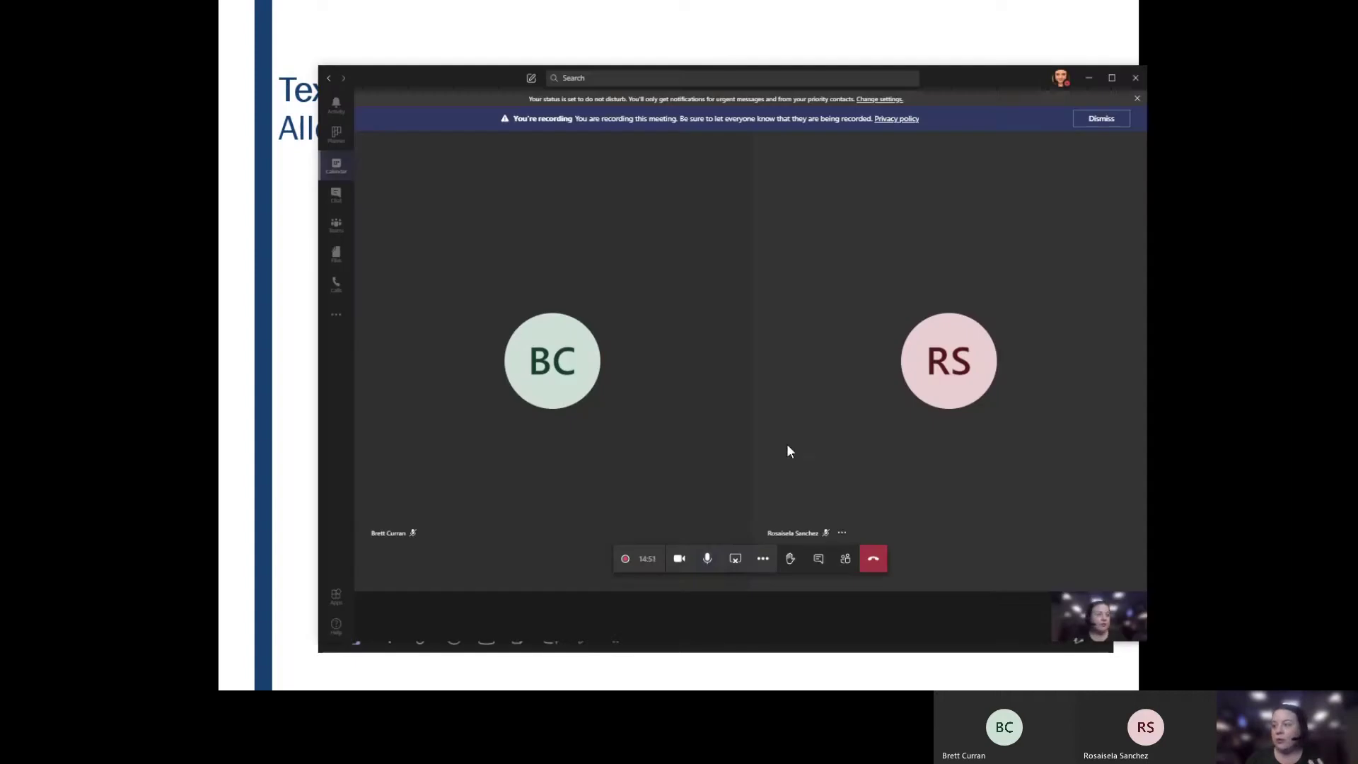
pyautogui.click(819, 565)
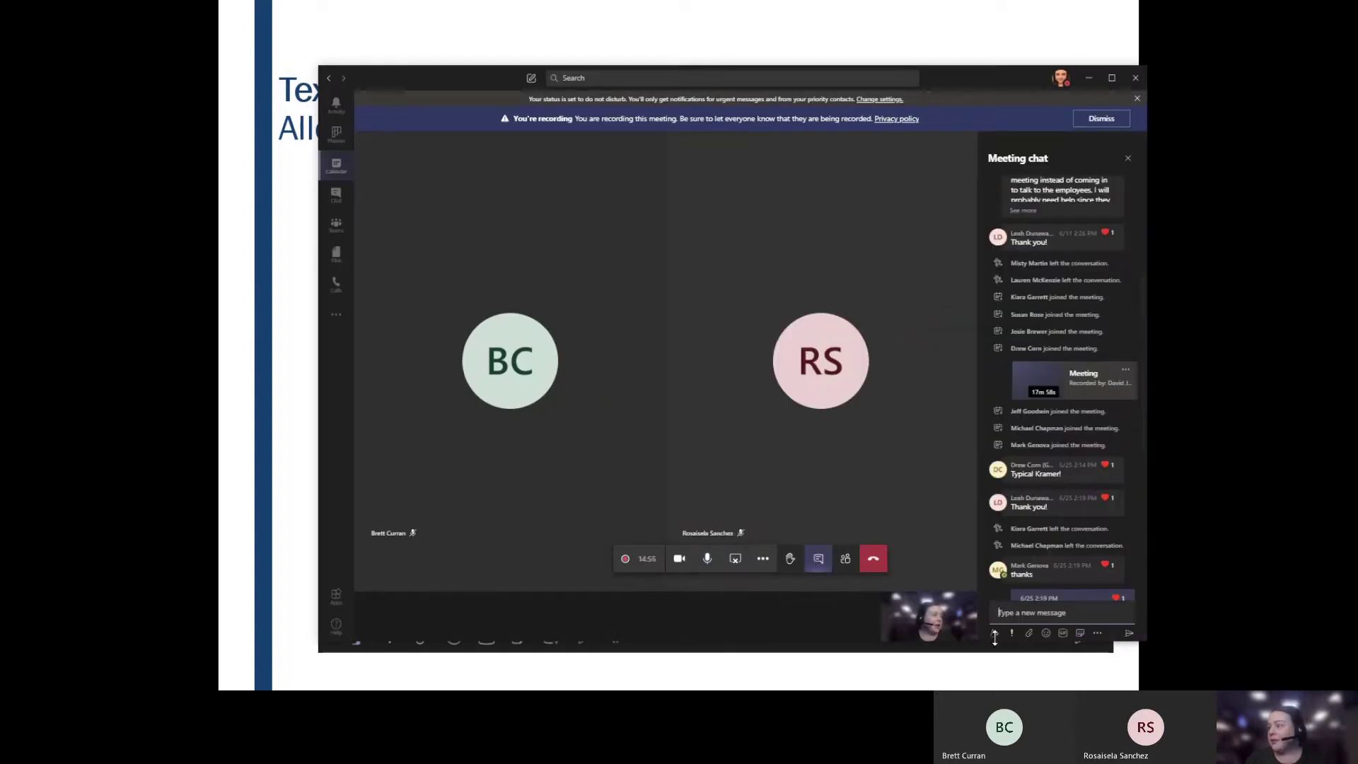
pyautogui.click(1000, 636)
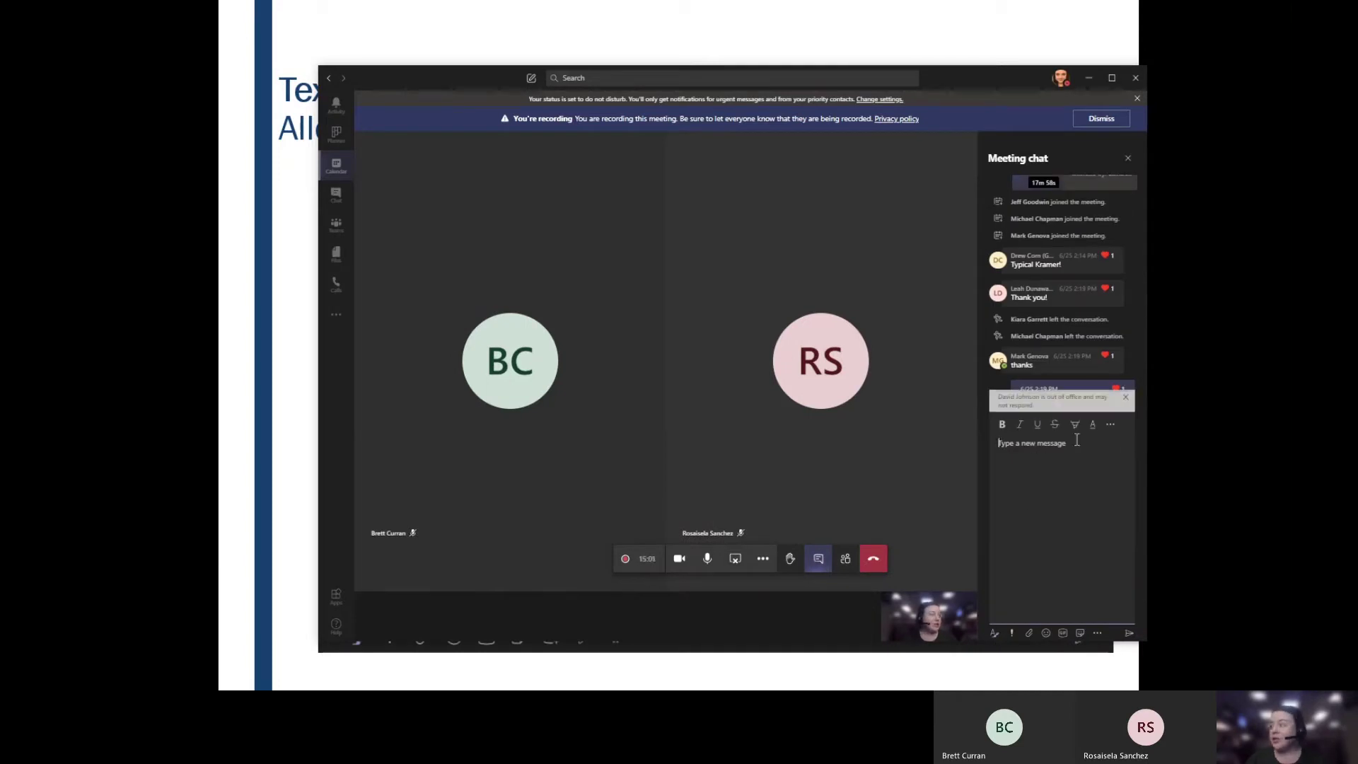
# Step: Review the additional formatting options for the chat message and insert a 3x2 table
pyautogui.click(1111, 424)
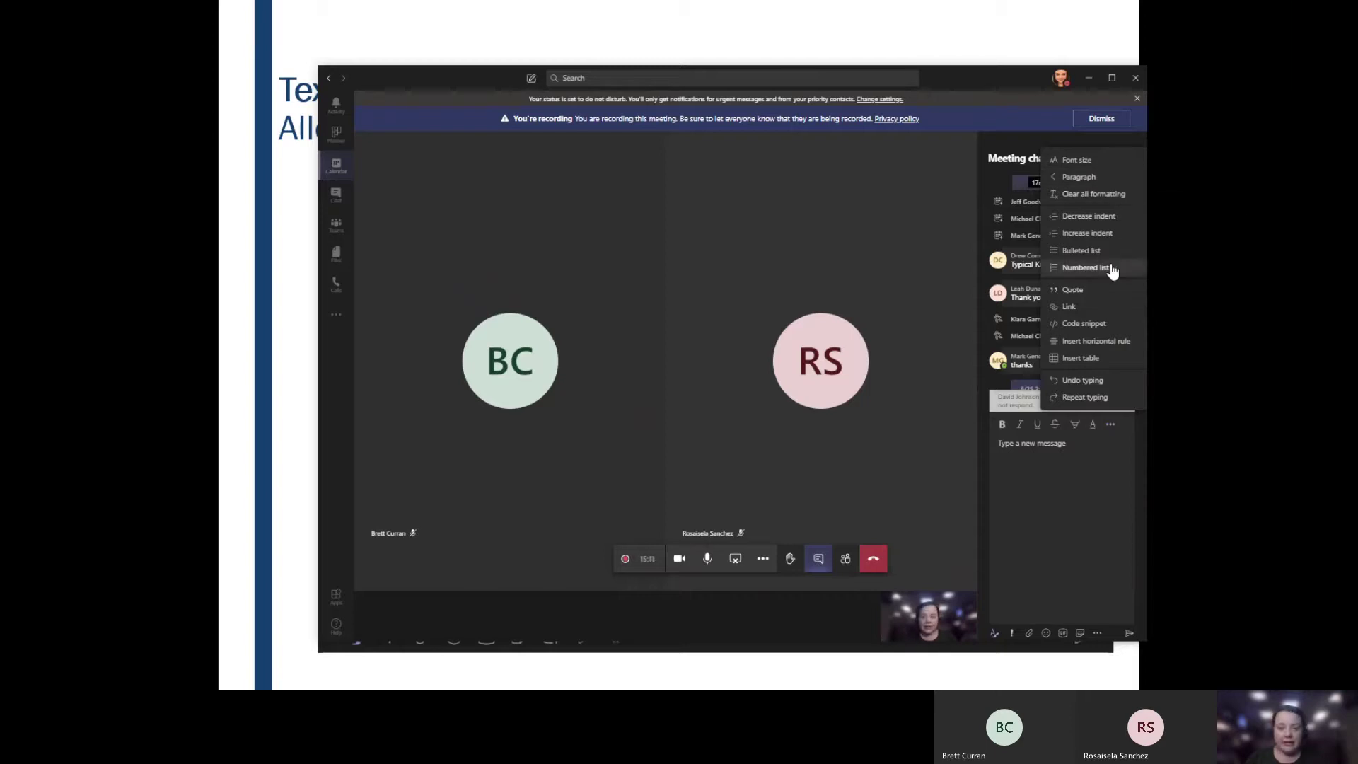
pyautogui.click(1061, 443)
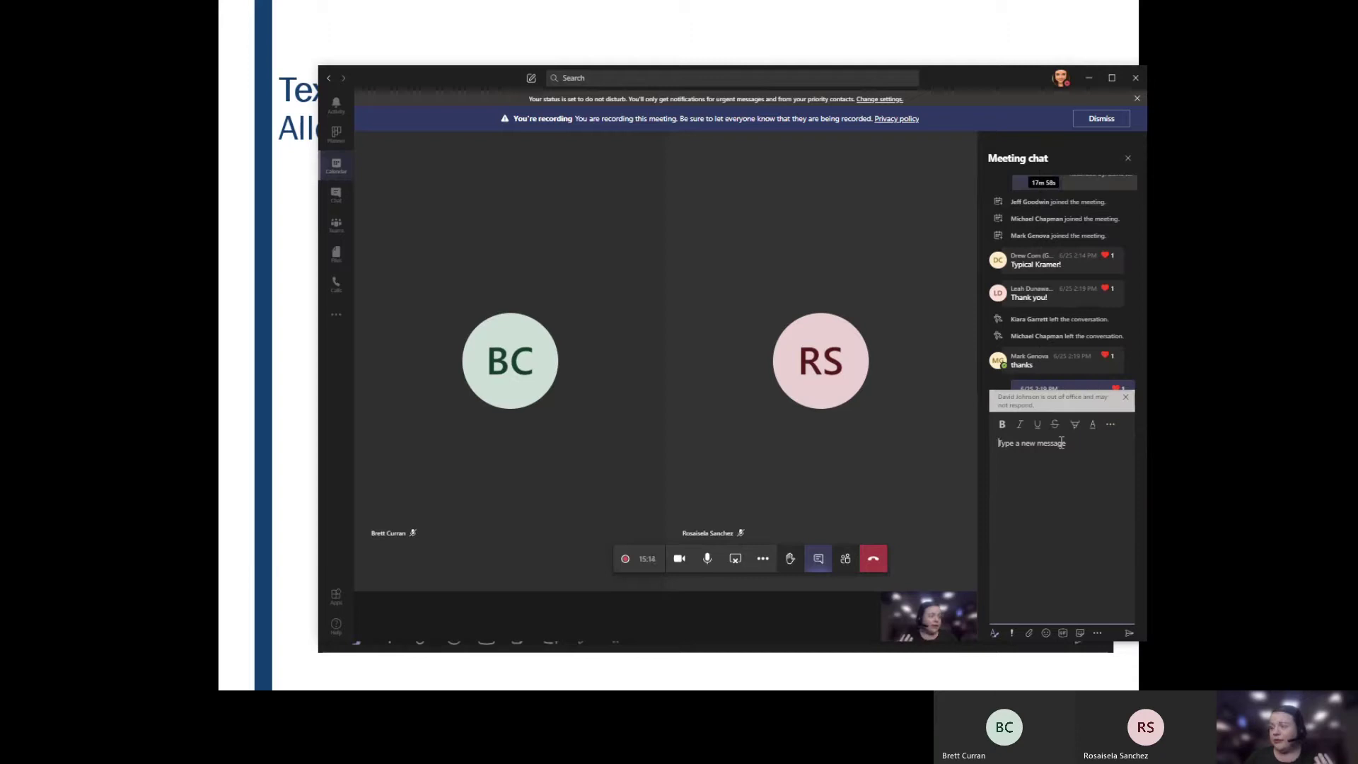
pyautogui.click(1108, 433)
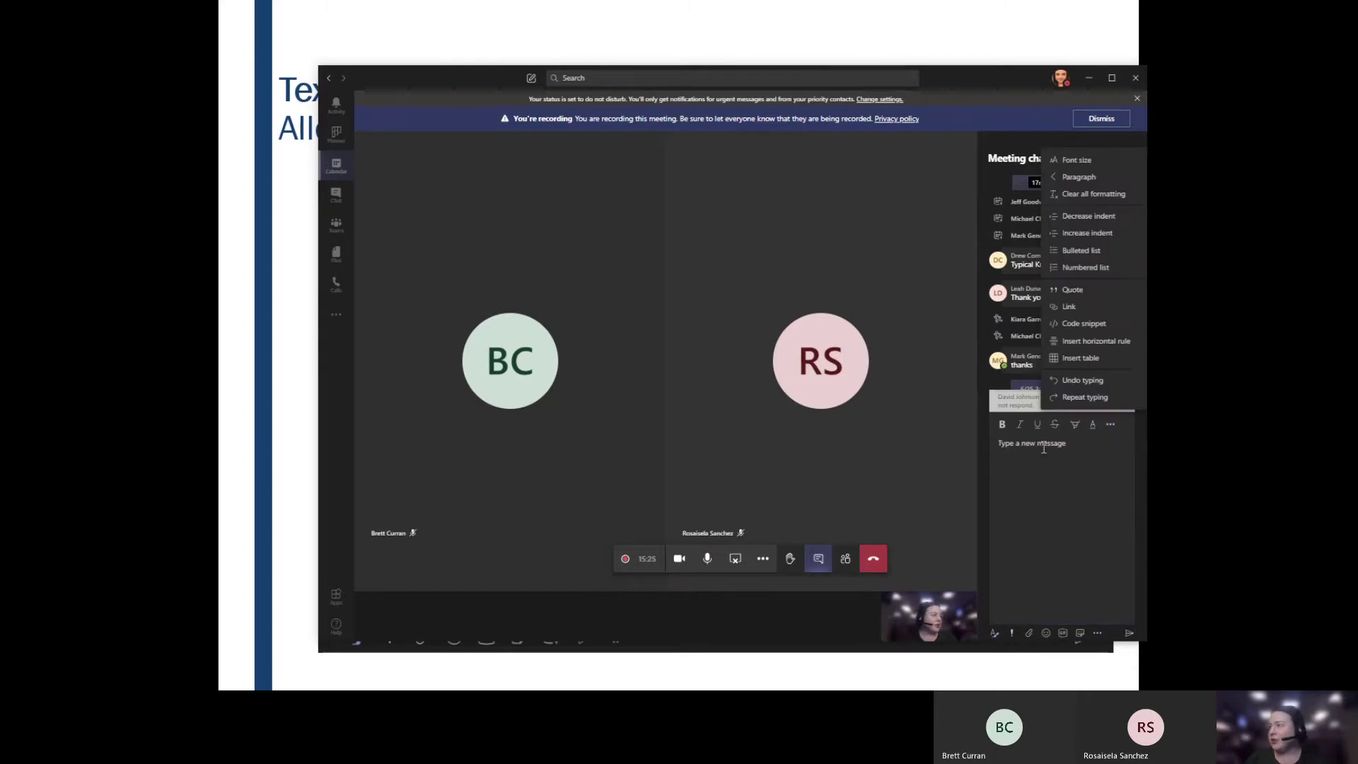
pyautogui.click(1131, 378)
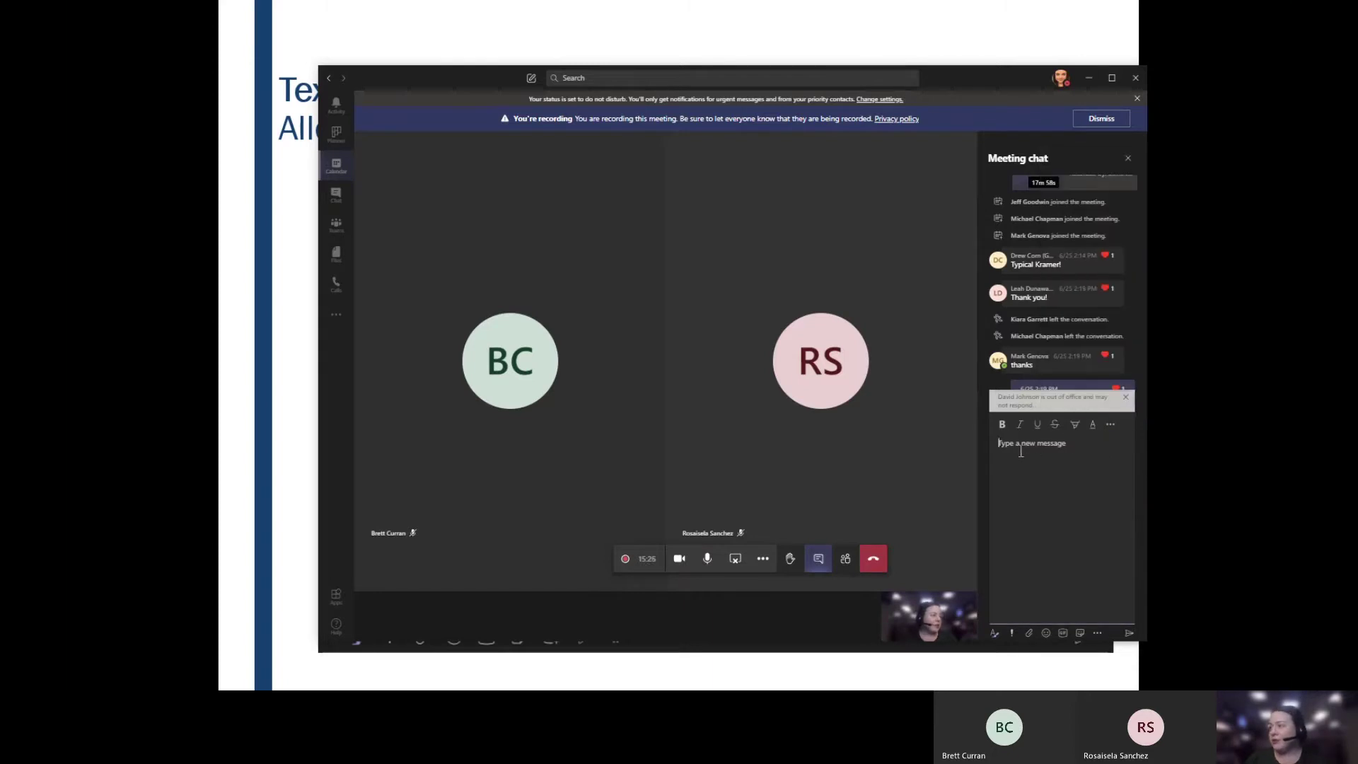
pyautogui.click(1111, 425)
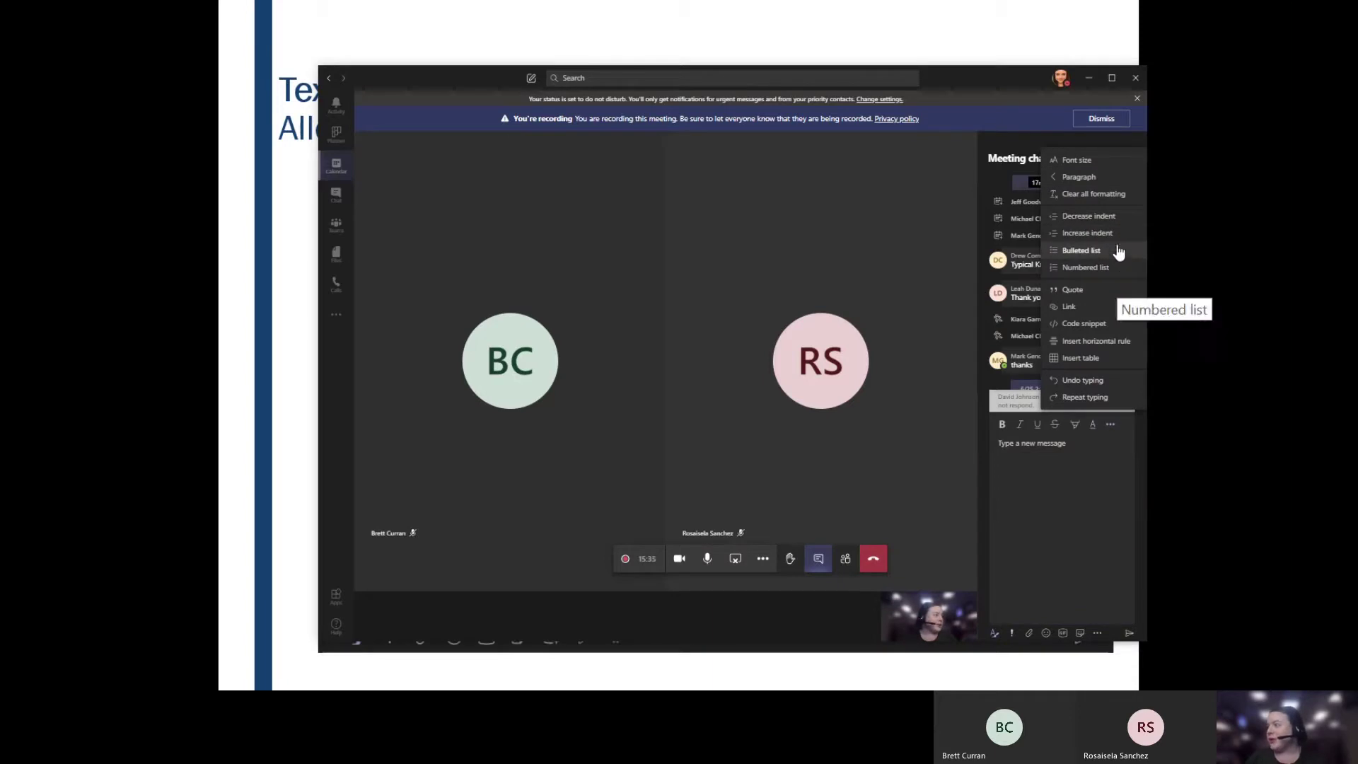
pyautogui.click(1109, 358)
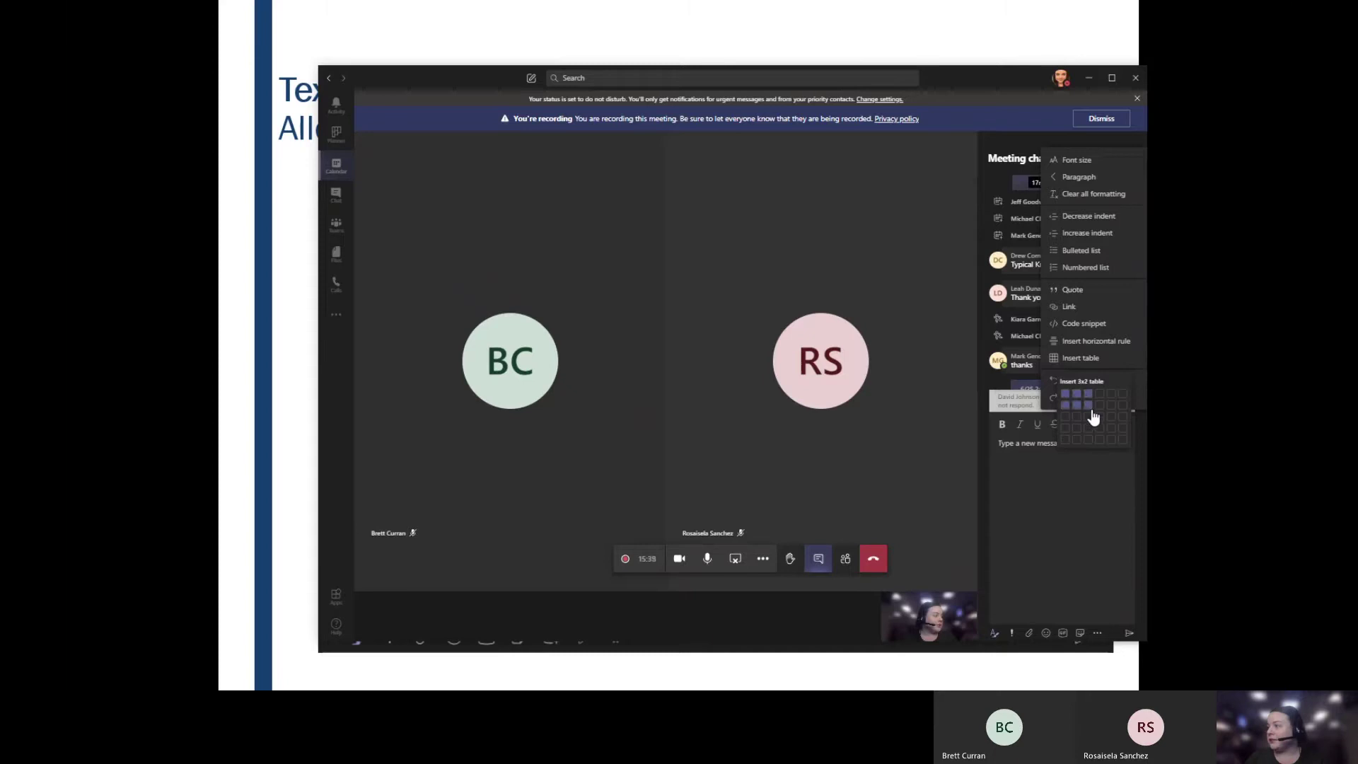
pyautogui.click(1090, 408)
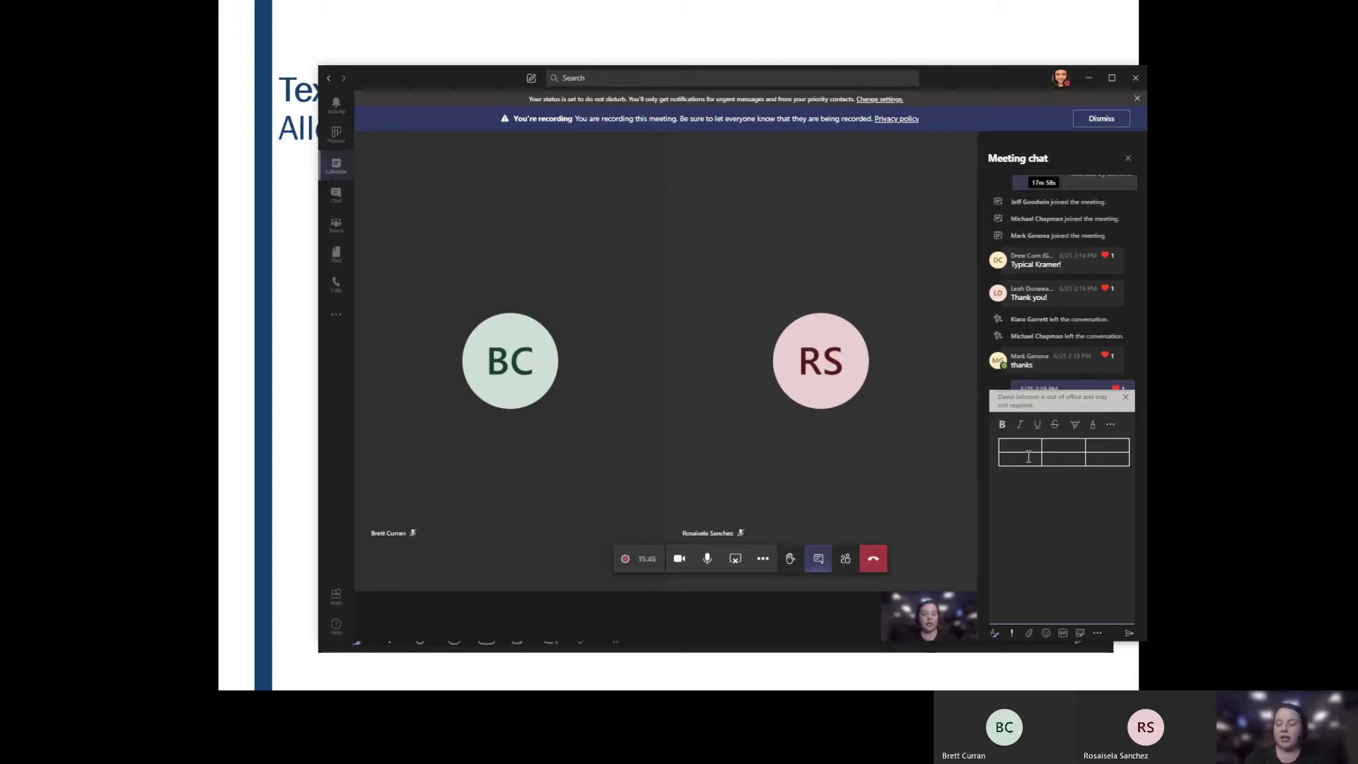
# Step: Fill the table's first row with the headings Text, Comment and Concern
pyautogui.write('Text')
pyautogui.press('Tab')
pyautogui.write('CommentXon')
pyautogui.press('BackSpace')
pyautogui.press('BackSpace')
pyautogui.press('BackSpace')
pyautogui.write('Concern ')
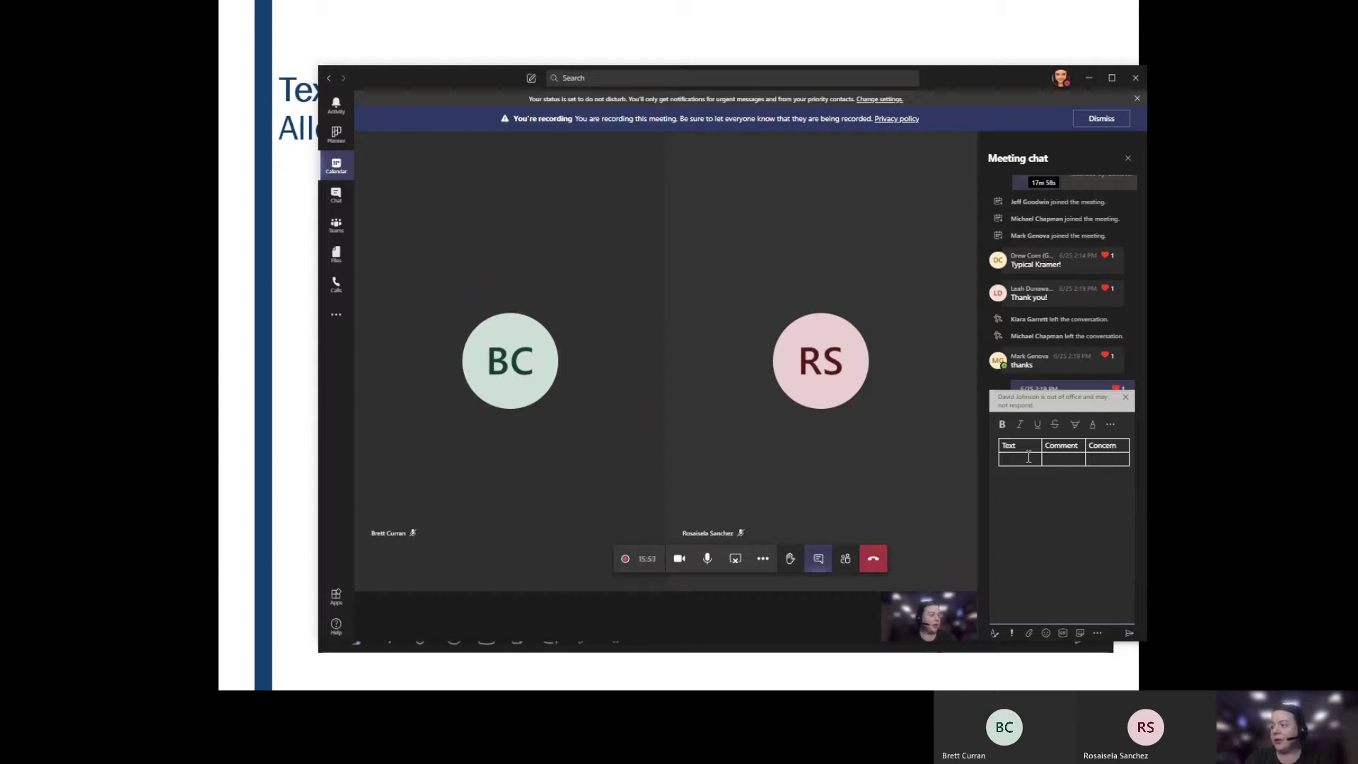
# Step: Start a numbered list in the cell below Text with "game plan" as item 1 and an empty item 2
pyautogui.write('*')
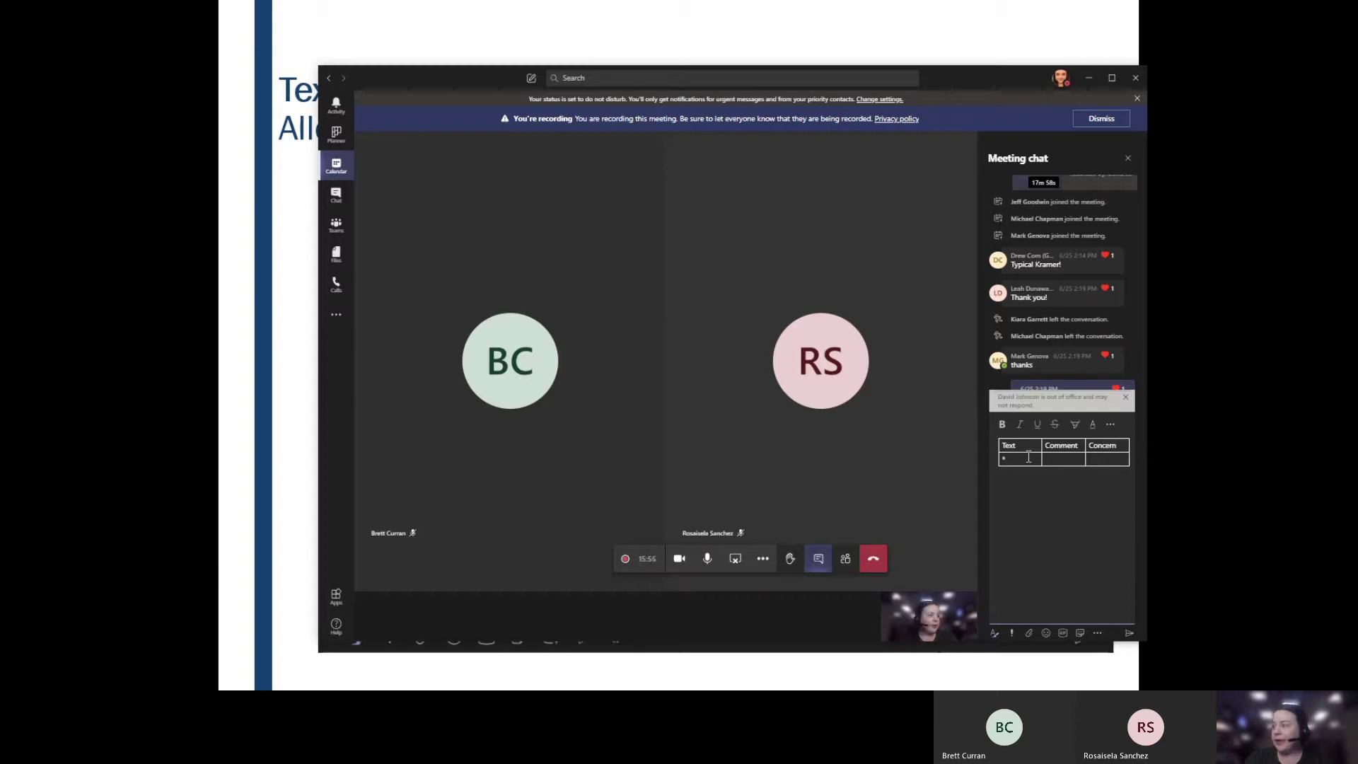
pyautogui.press('BackSpace')
pyautogui.press('BackSpace')
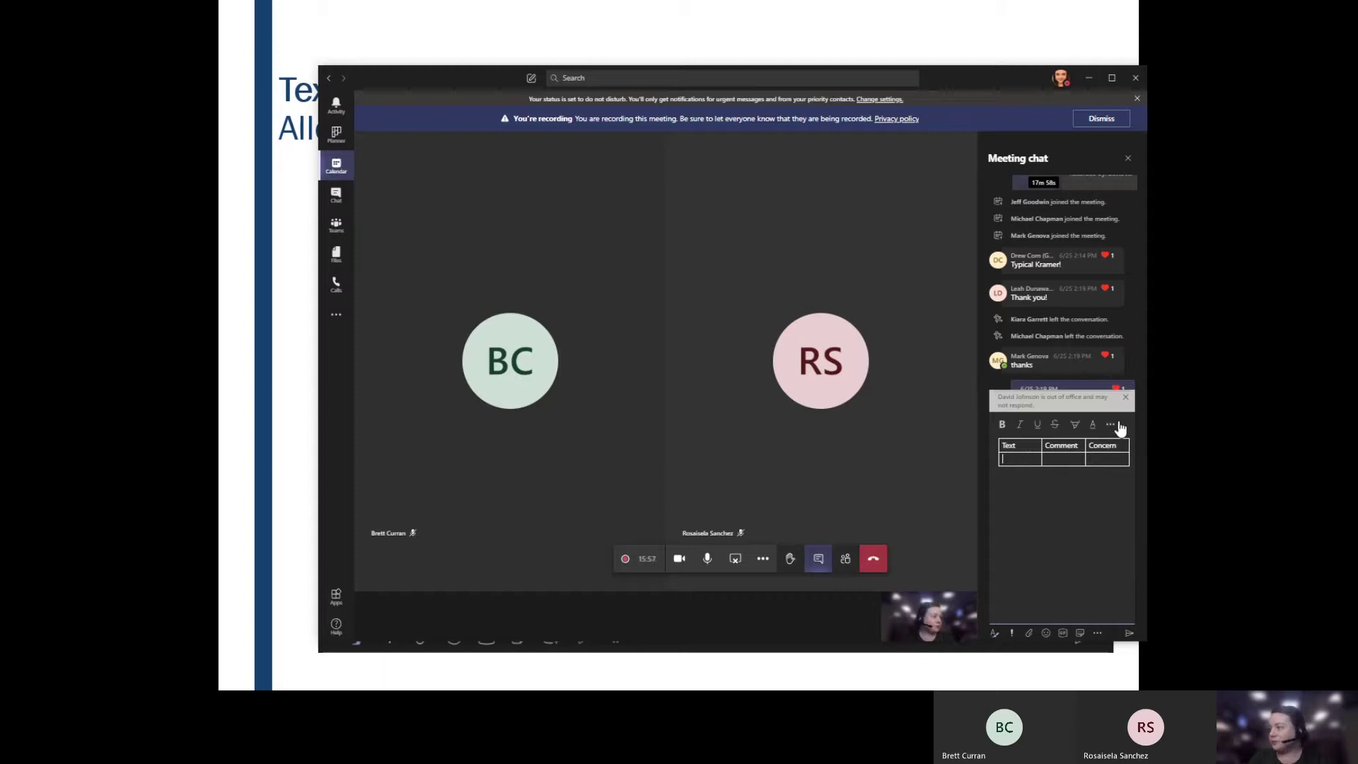
pyautogui.click(1111, 424)
pyautogui.click(1095, 225)
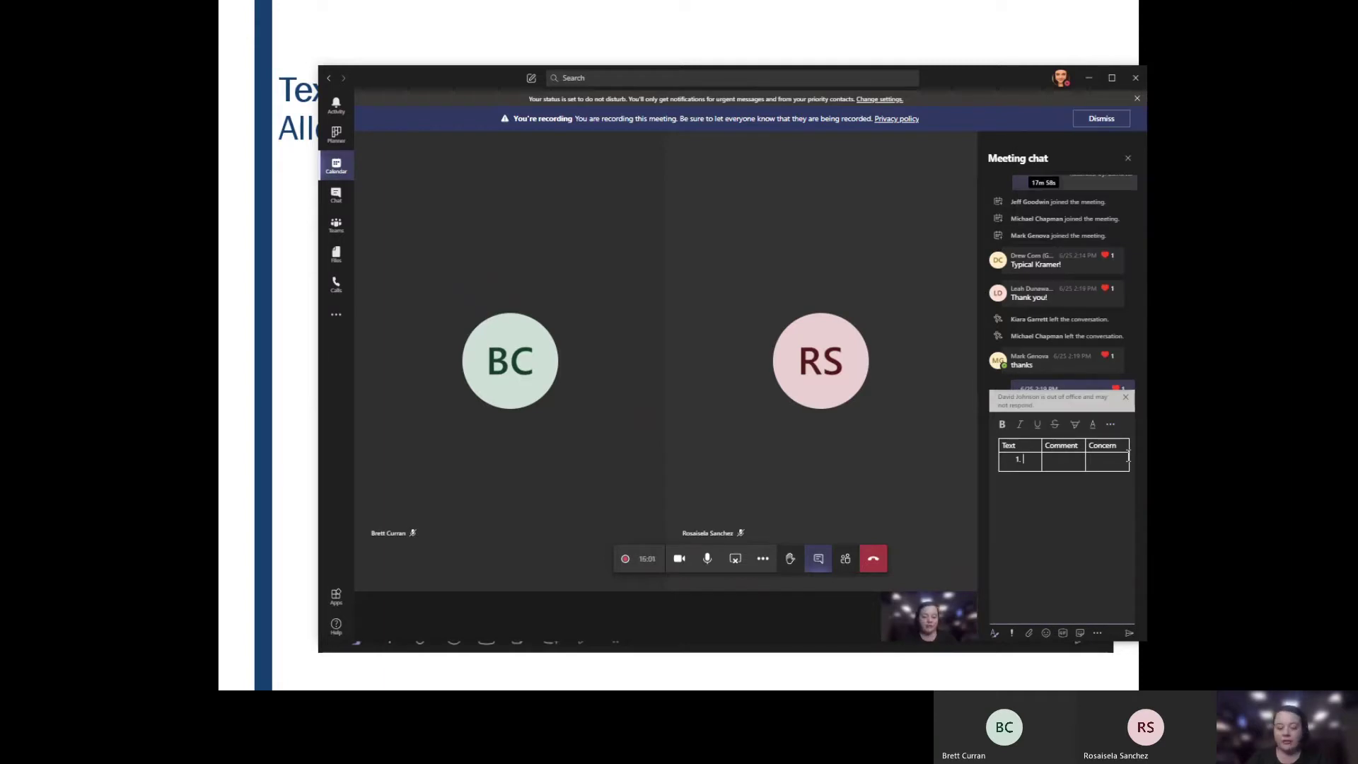
pyautogui.write('game pa')
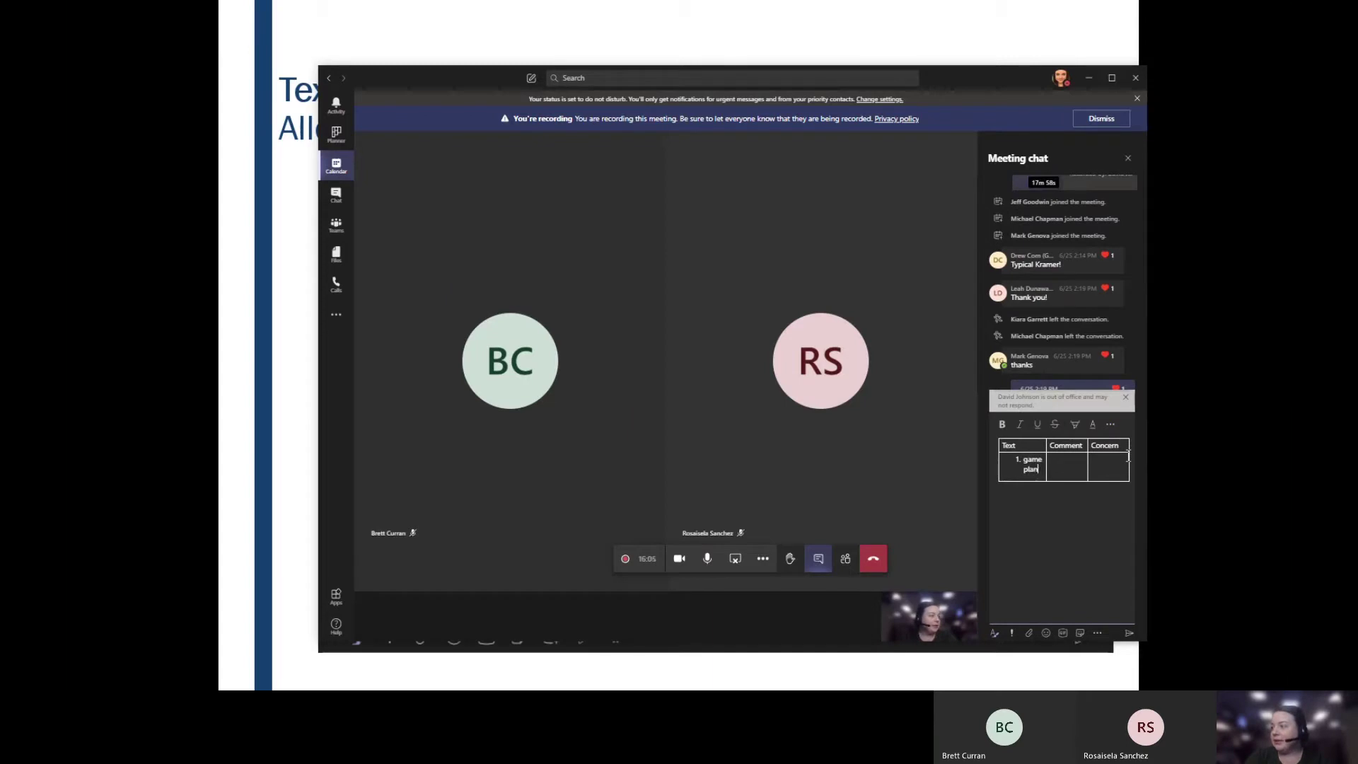
pyautogui.press('Return')
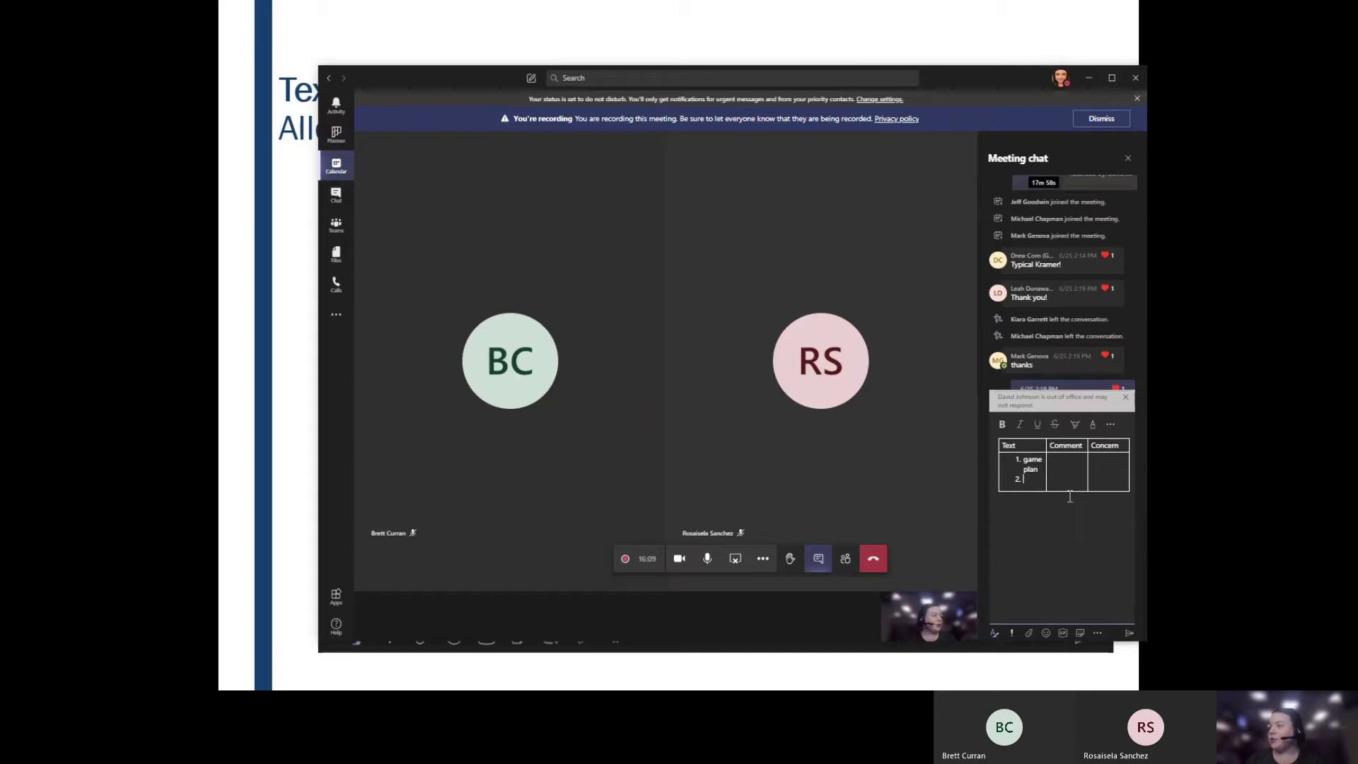
# Step: Review the table editing and message delivery options, and delete the whole table from the draft message
pyautogui.click(1111, 425)
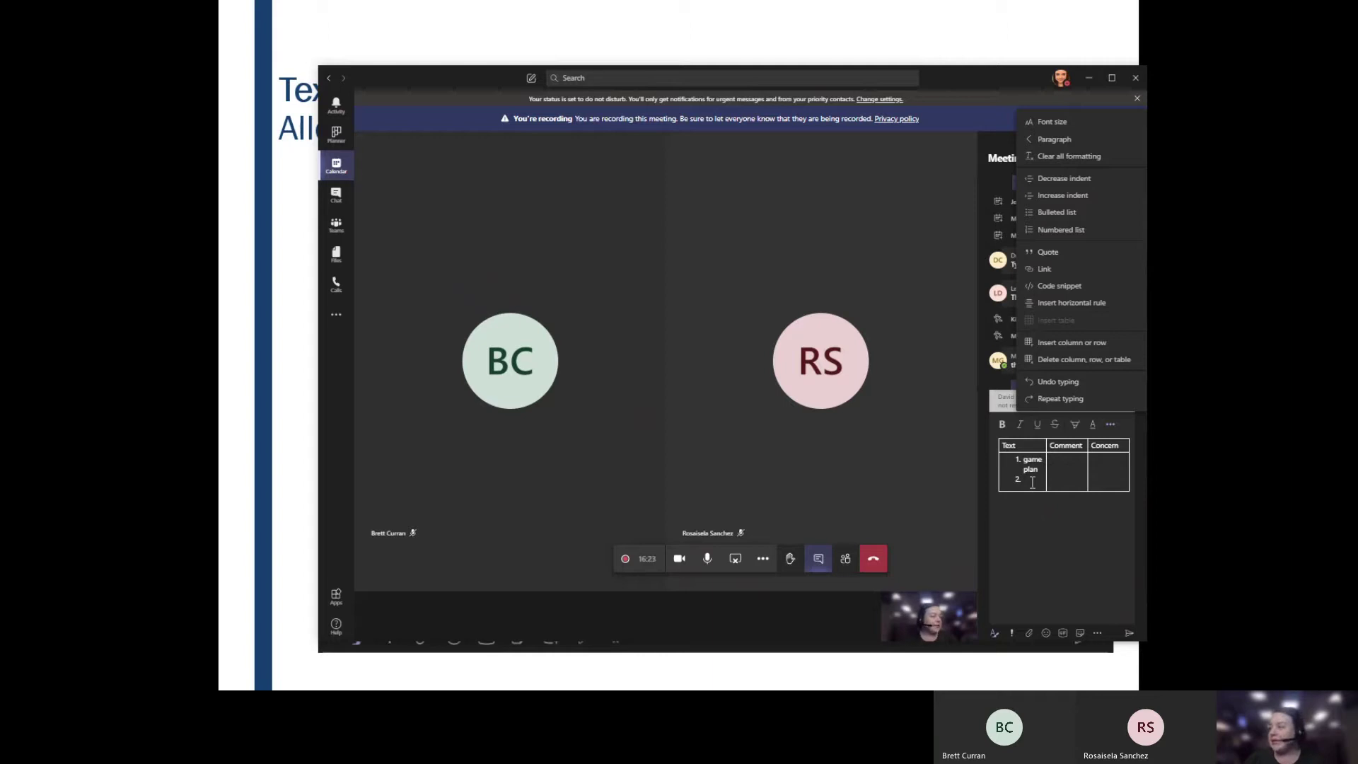
pyautogui.click(1013, 633)
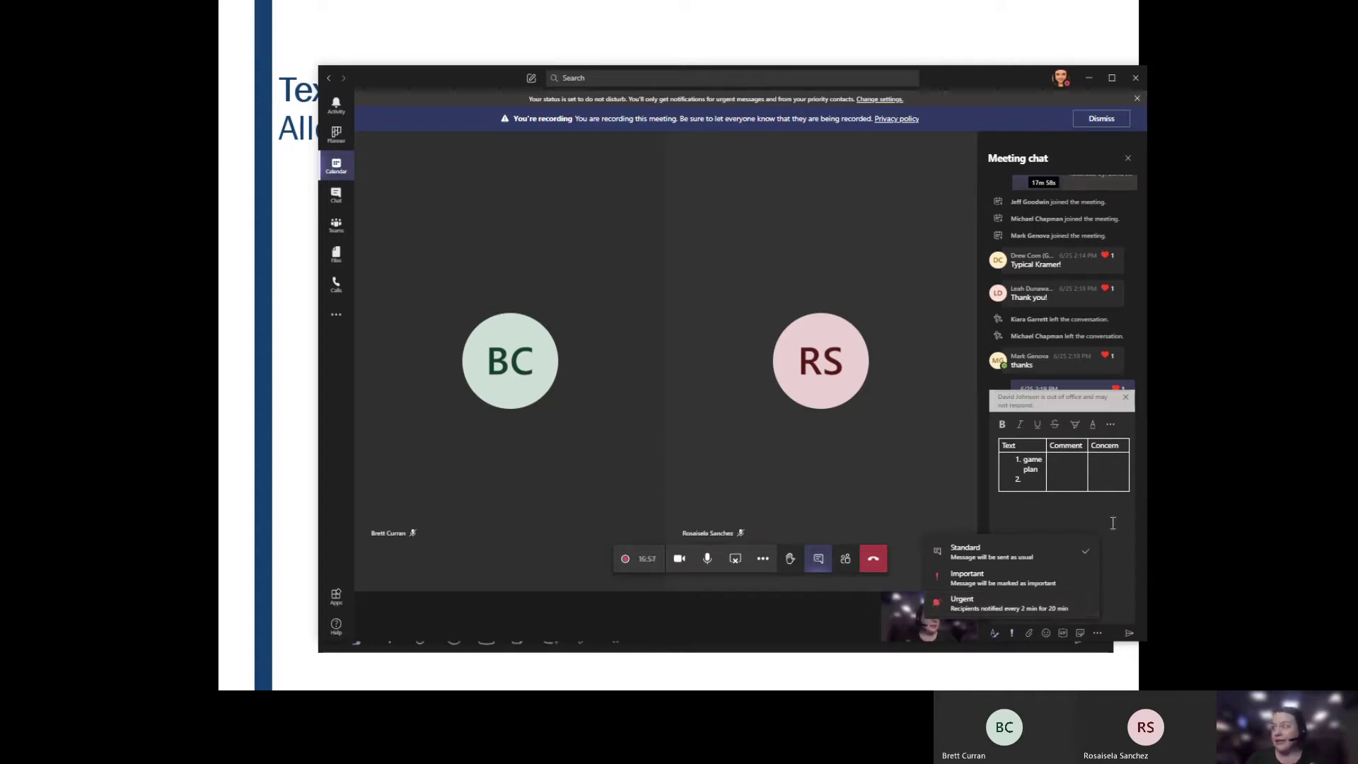
pyautogui.click(1060, 560)
pyautogui.moveTo(1073, 529); pyautogui.dragTo(991, 443)
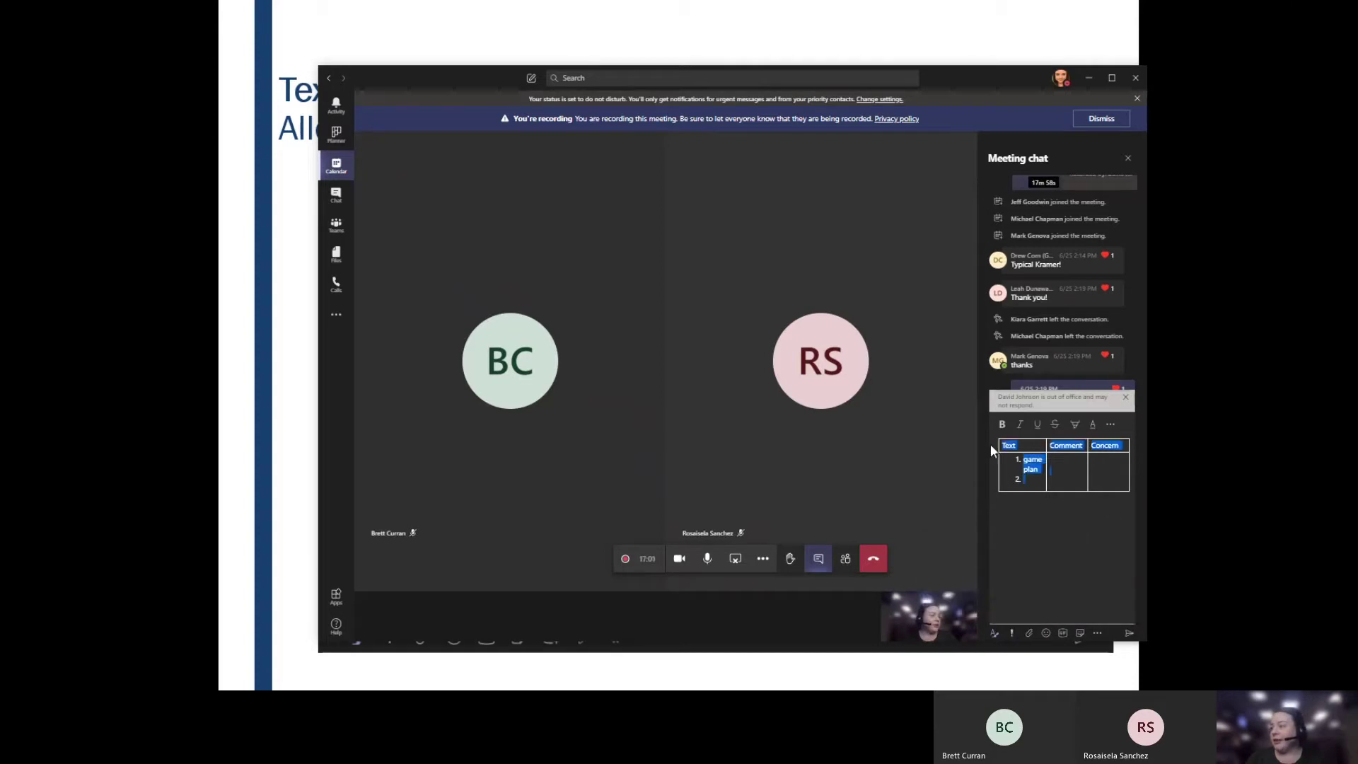
pyautogui.press('BackSpace')
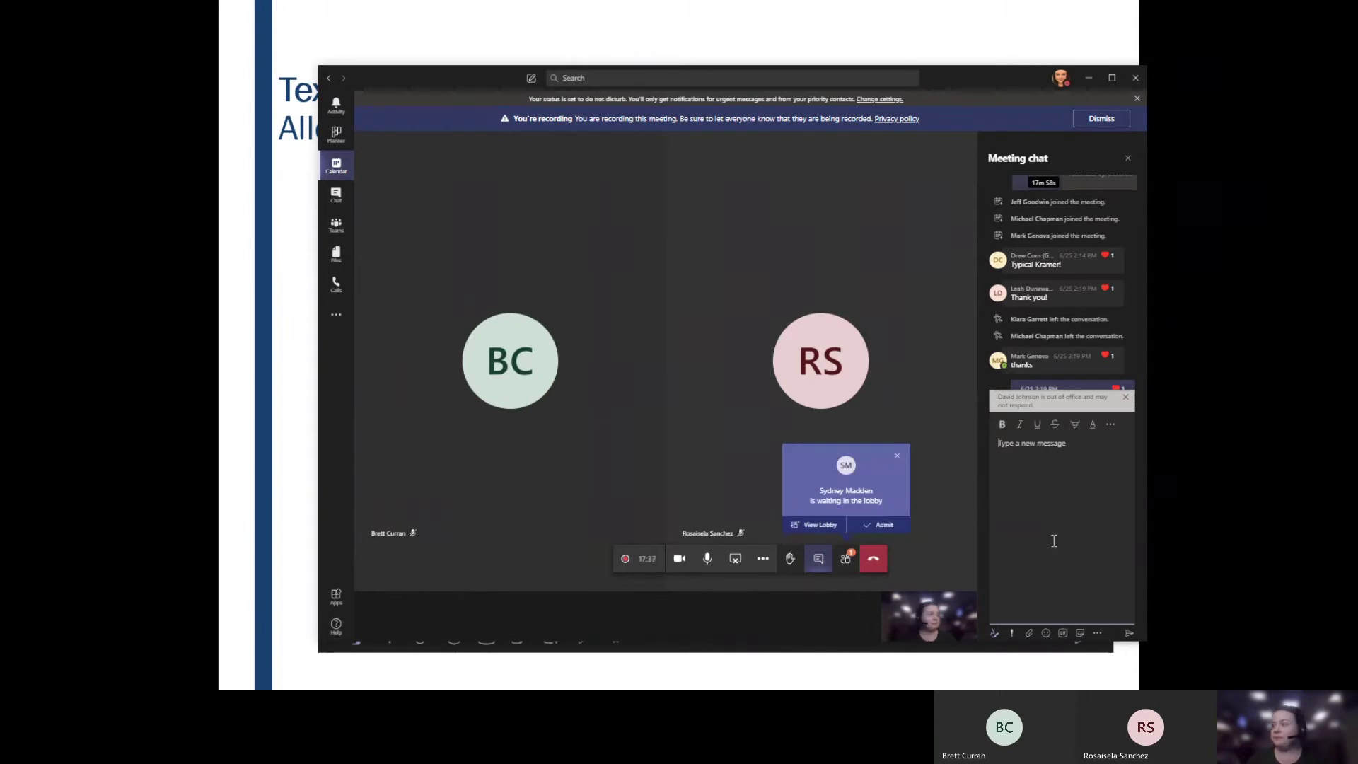
# Step: Admit the participant waiting in the lobby and dismiss the out-of-office notice in the meeting chat
pyautogui.click(865, 525)
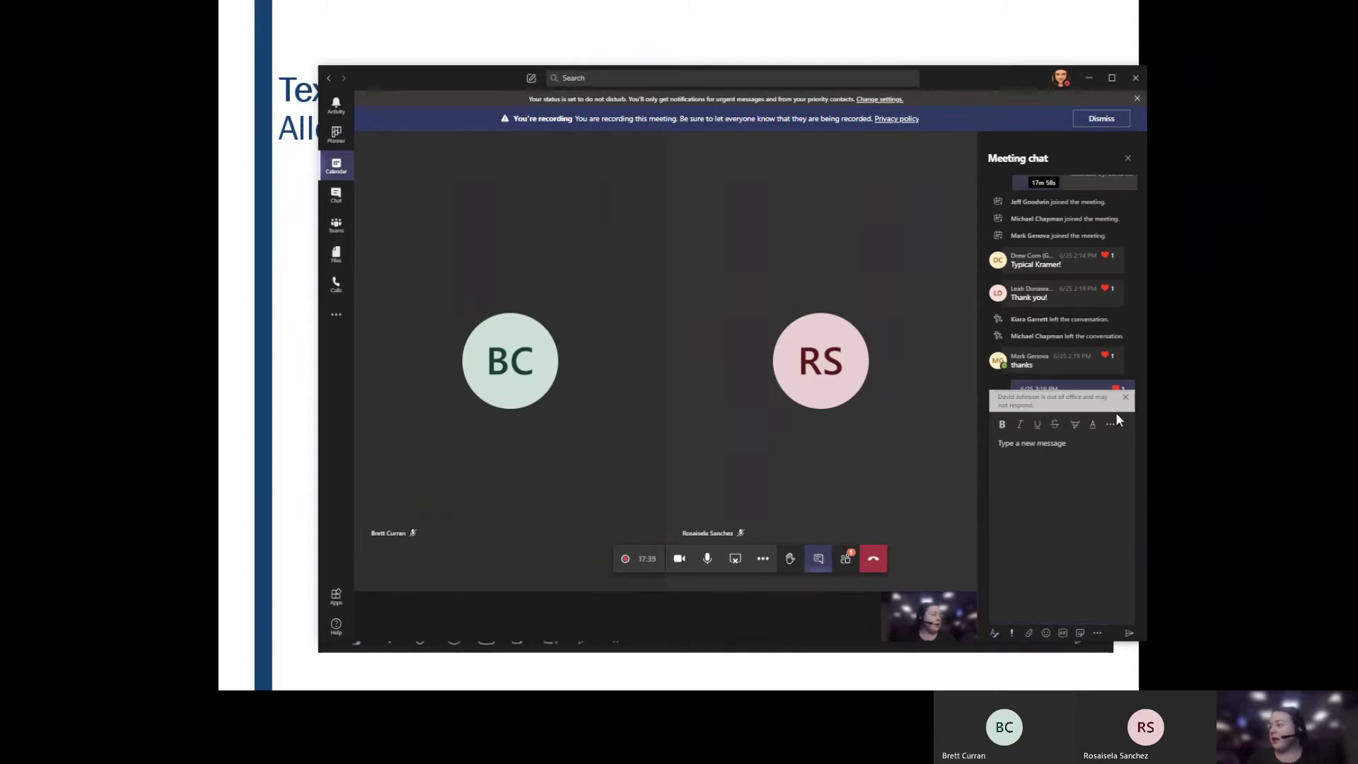
pyautogui.click(1125, 397)
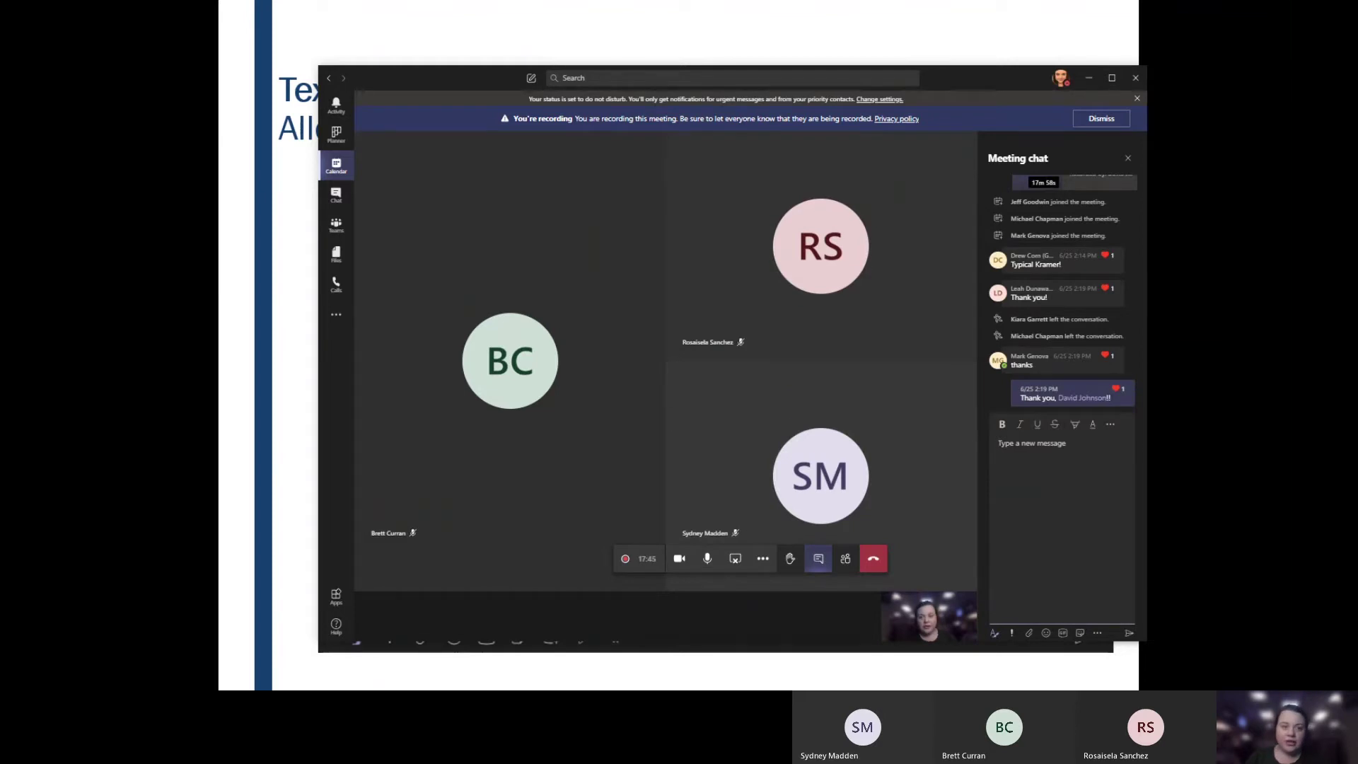
# Step: Switch back to the slideshow and advance to the Immersive Reader slide
pyautogui.hotkey('alt', 'Tab')
pyautogui.press('Right')
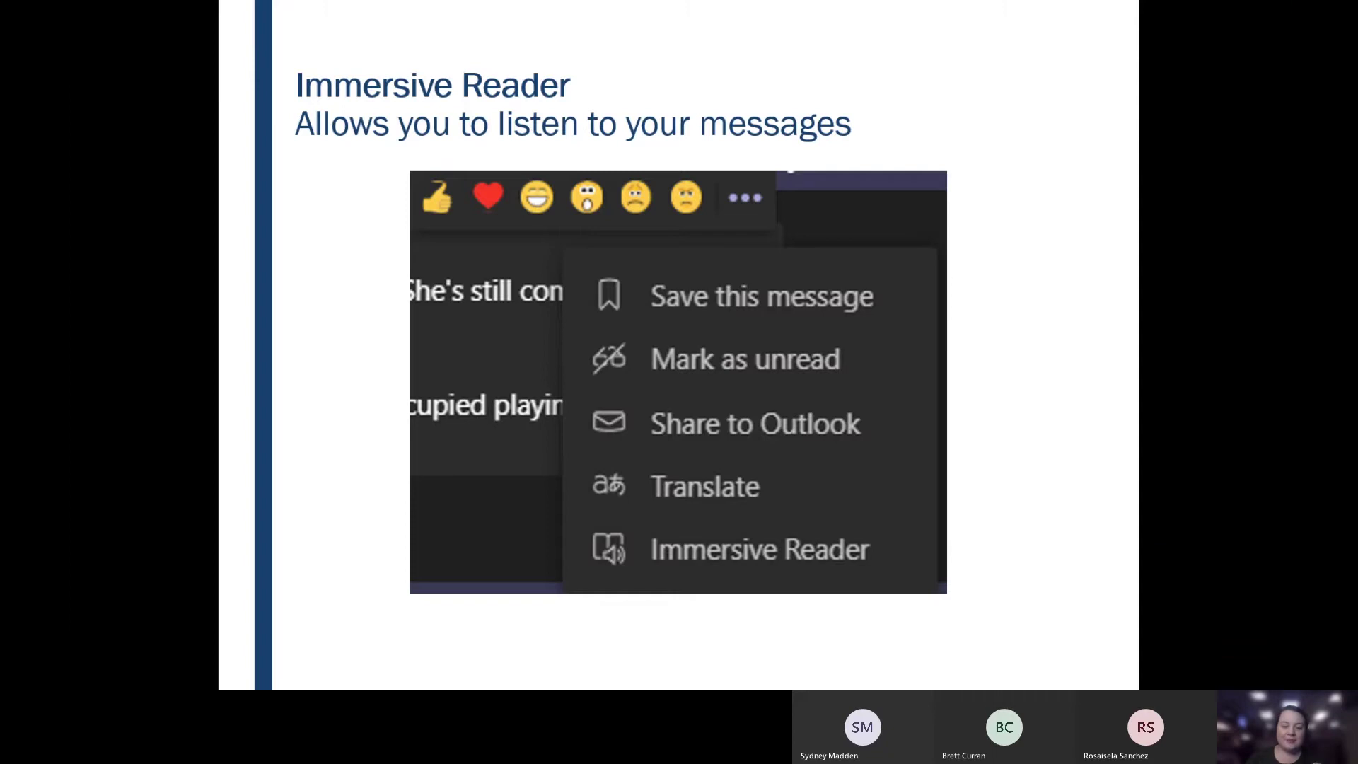
# Step: Switch to the Teams meeting and run the /saved command to open the list of saved messages
pyautogui.hotkey('alt', 'Tab')
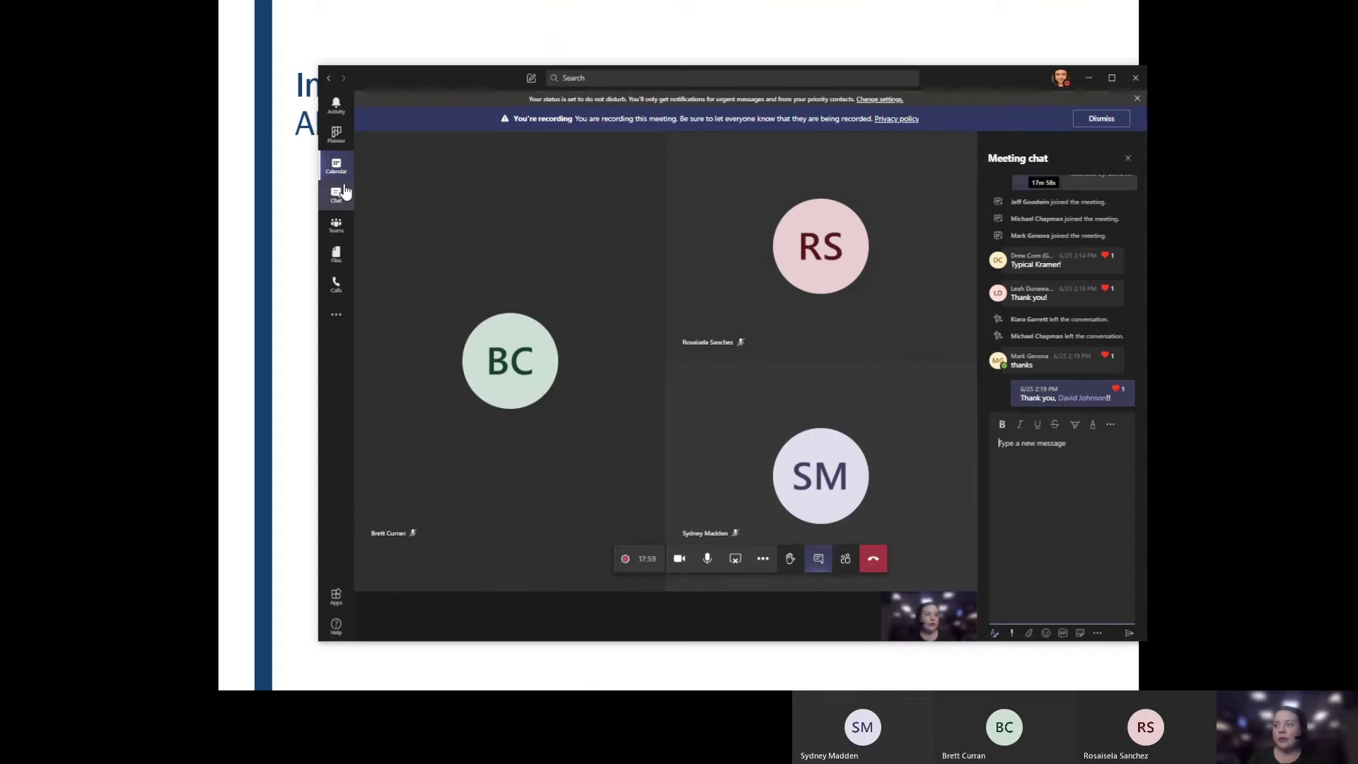
pyautogui.click(585, 82)
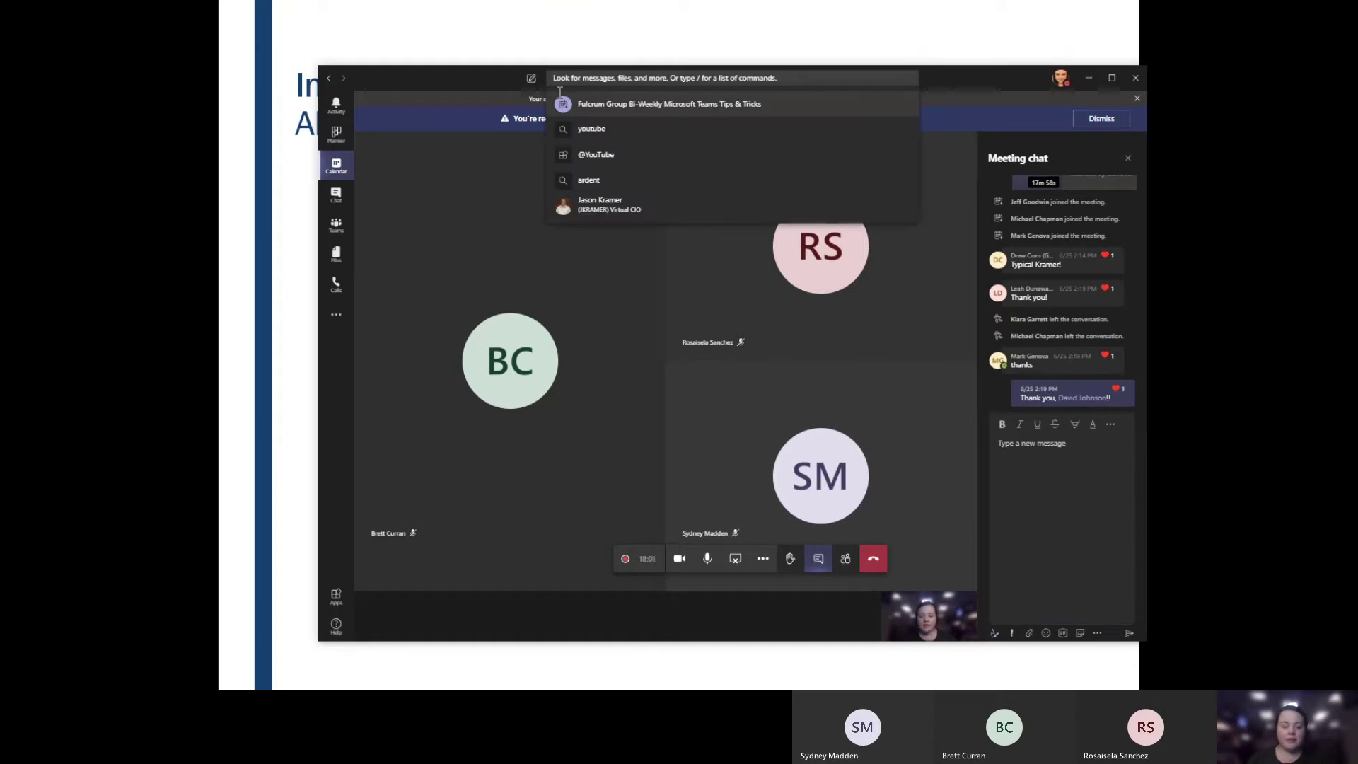
pyautogui.write('/')
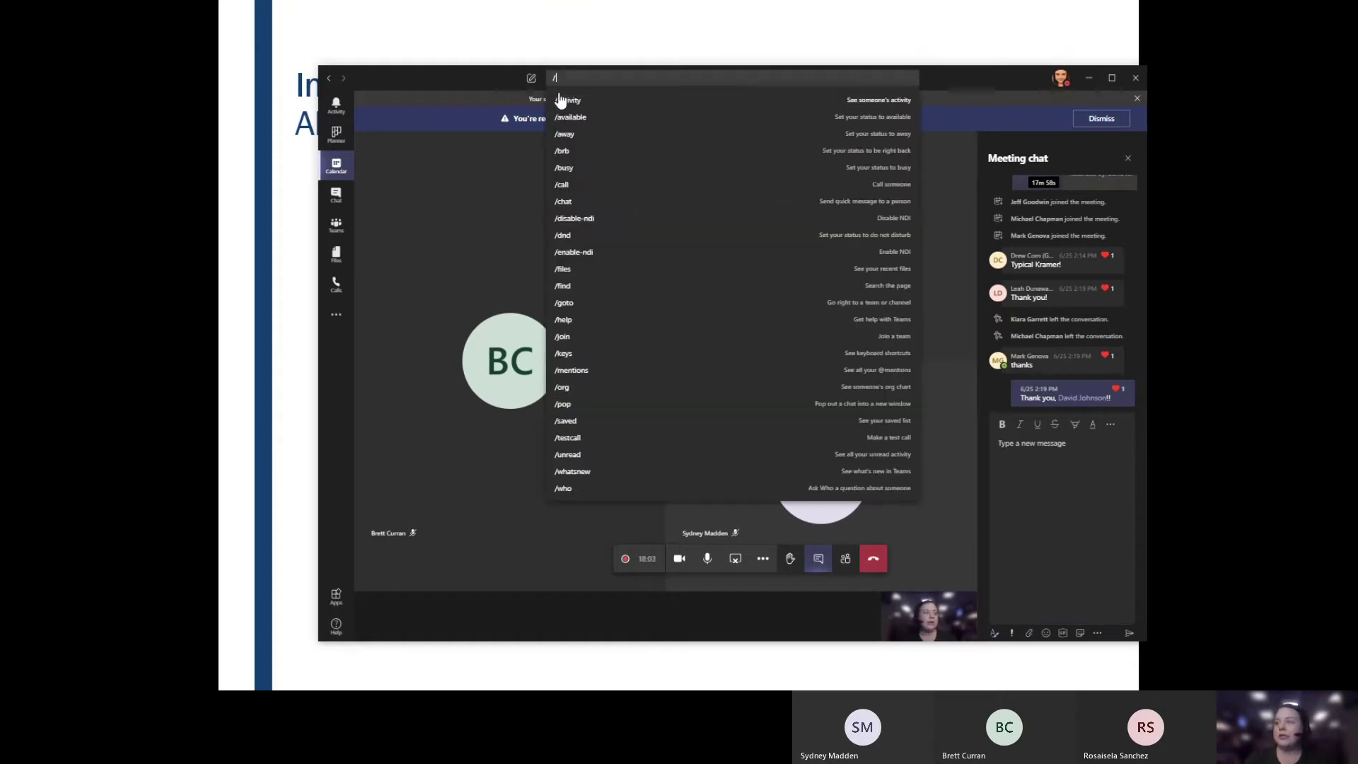
pyautogui.write('saved')
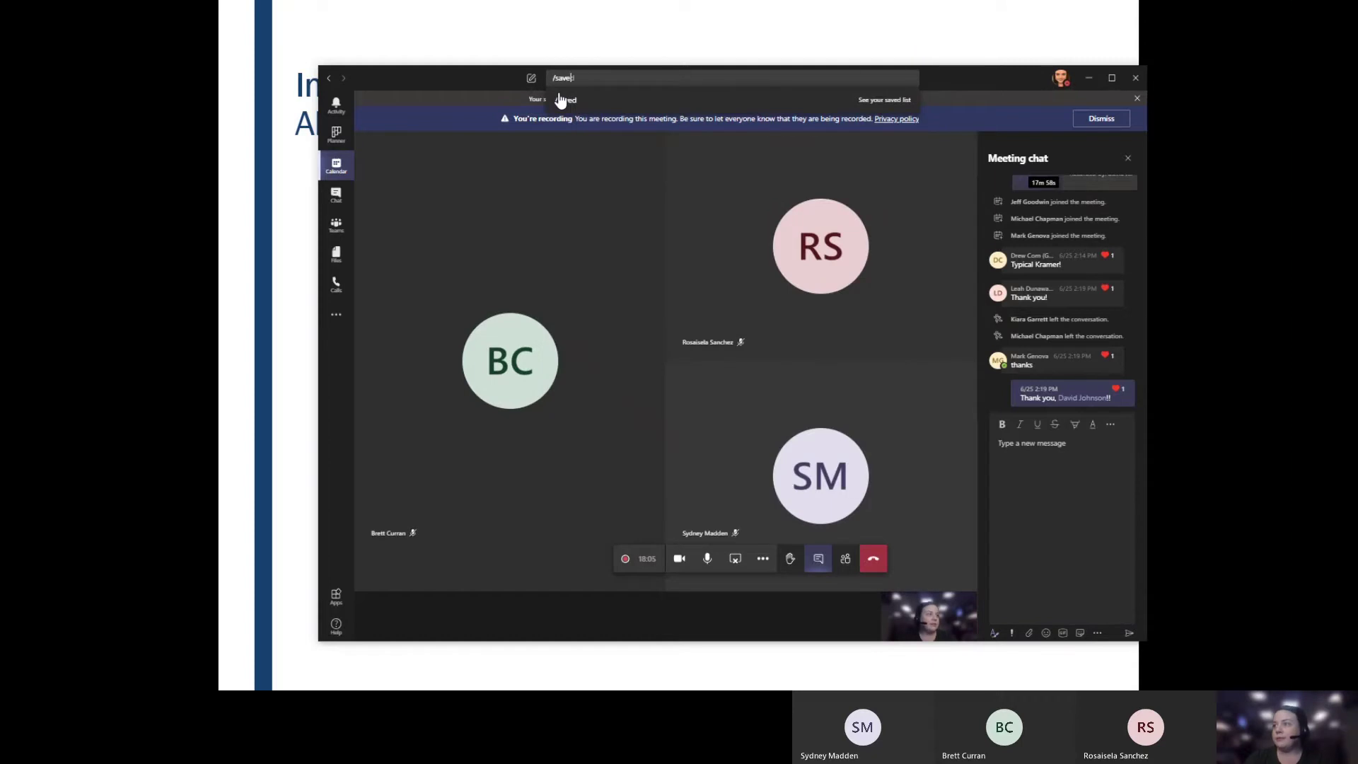
pyautogui.press('Return')
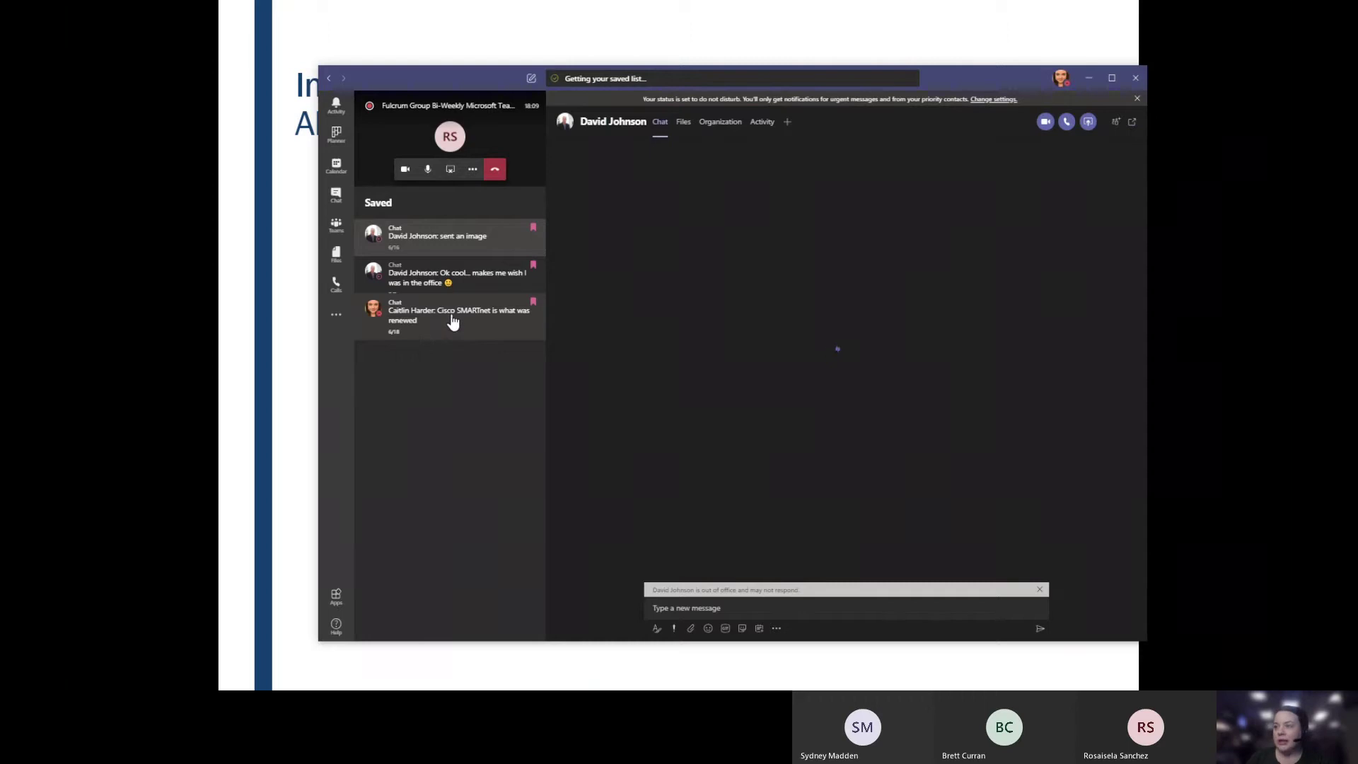
# Step: Open the saved Cisco SMARTnet message and show the "We would hate him leaving us" message in Immersive Reader
pyautogui.click(453, 318)
pyautogui.moveTo(1042, 192)
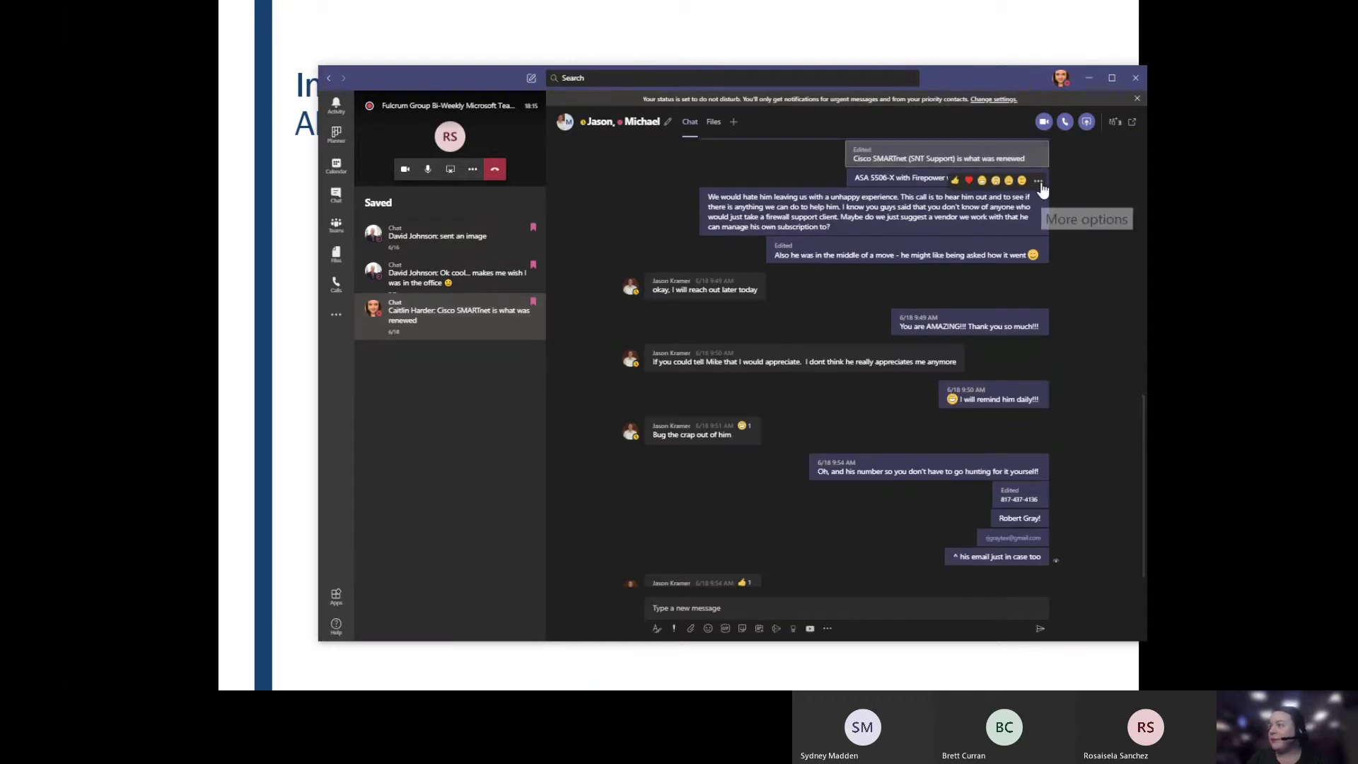
pyautogui.click(1038, 181)
pyautogui.click(1035, 306)
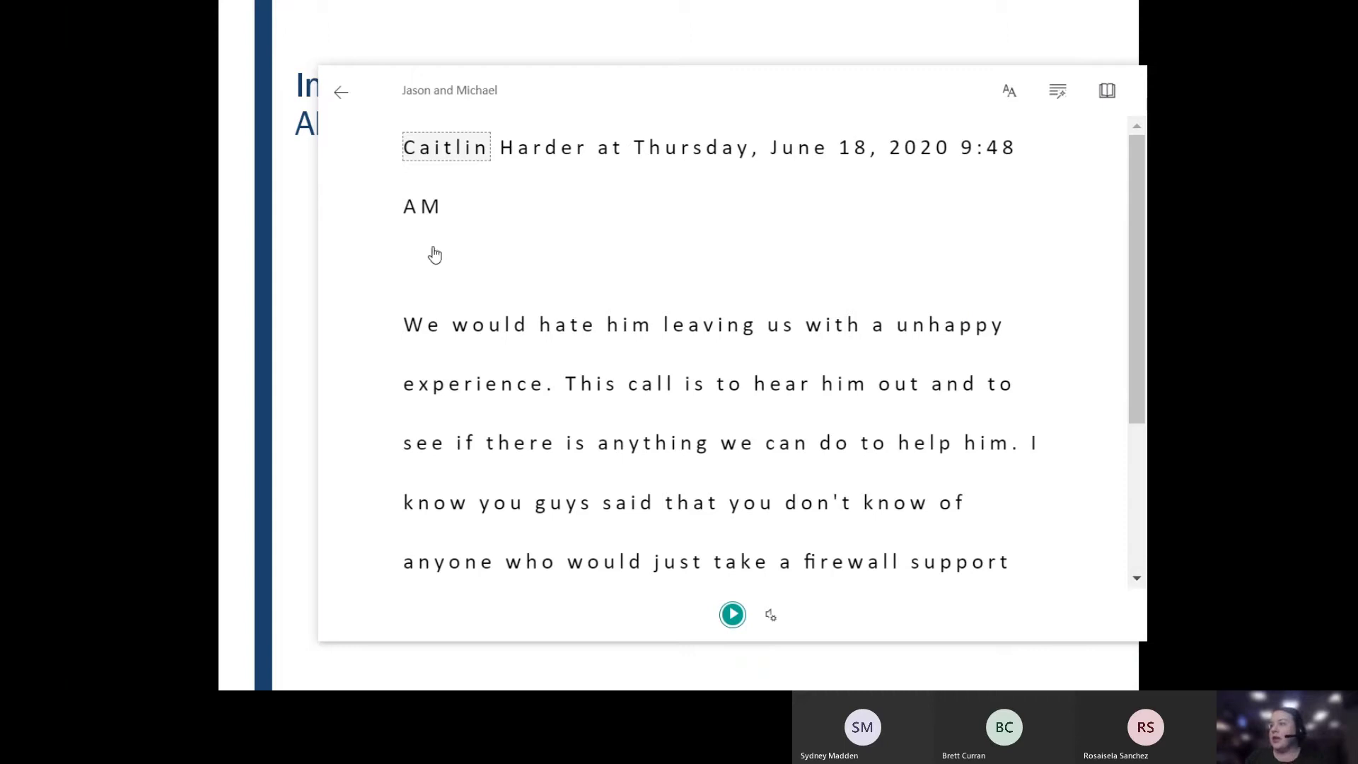
# Step: Review Immersive Reader's grammar options and text preferences for the open message, and exit the reader
pyautogui.click(1059, 96)
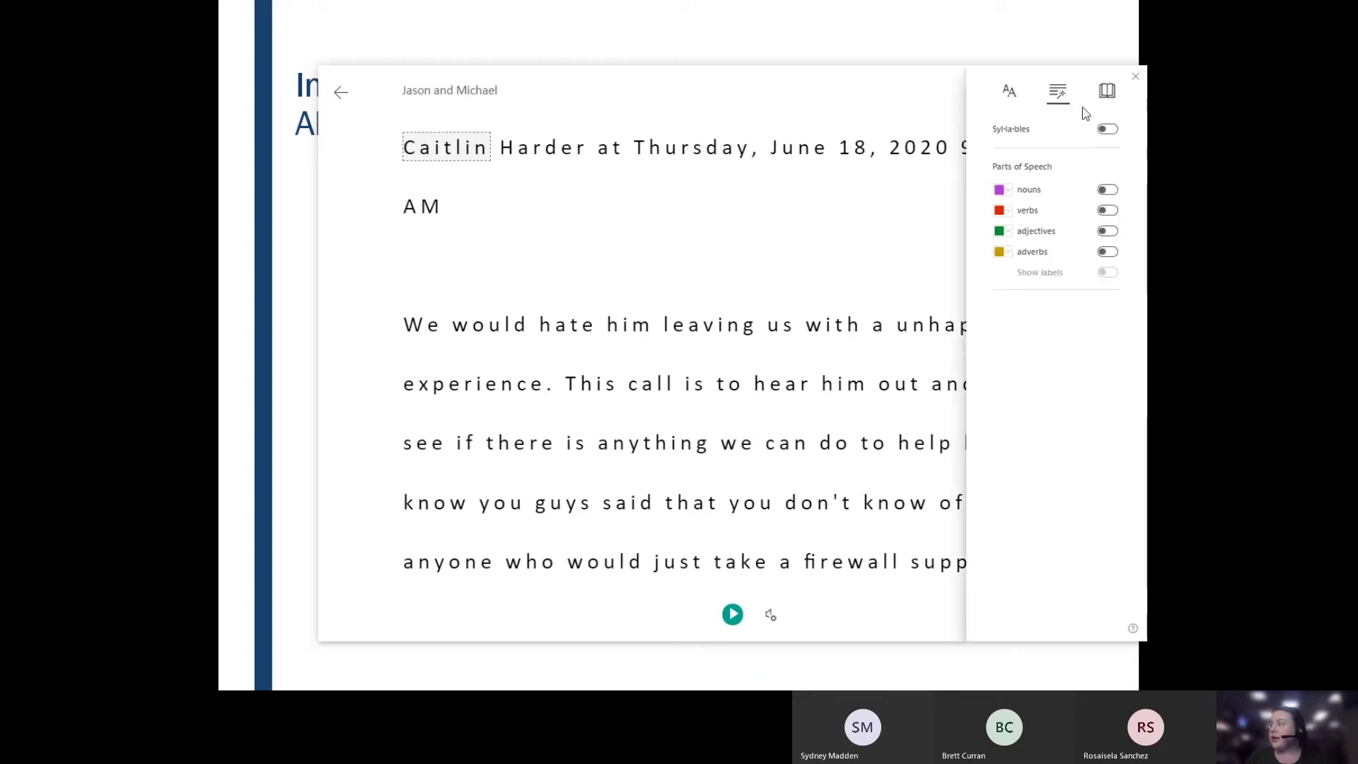
pyautogui.click(1013, 96)
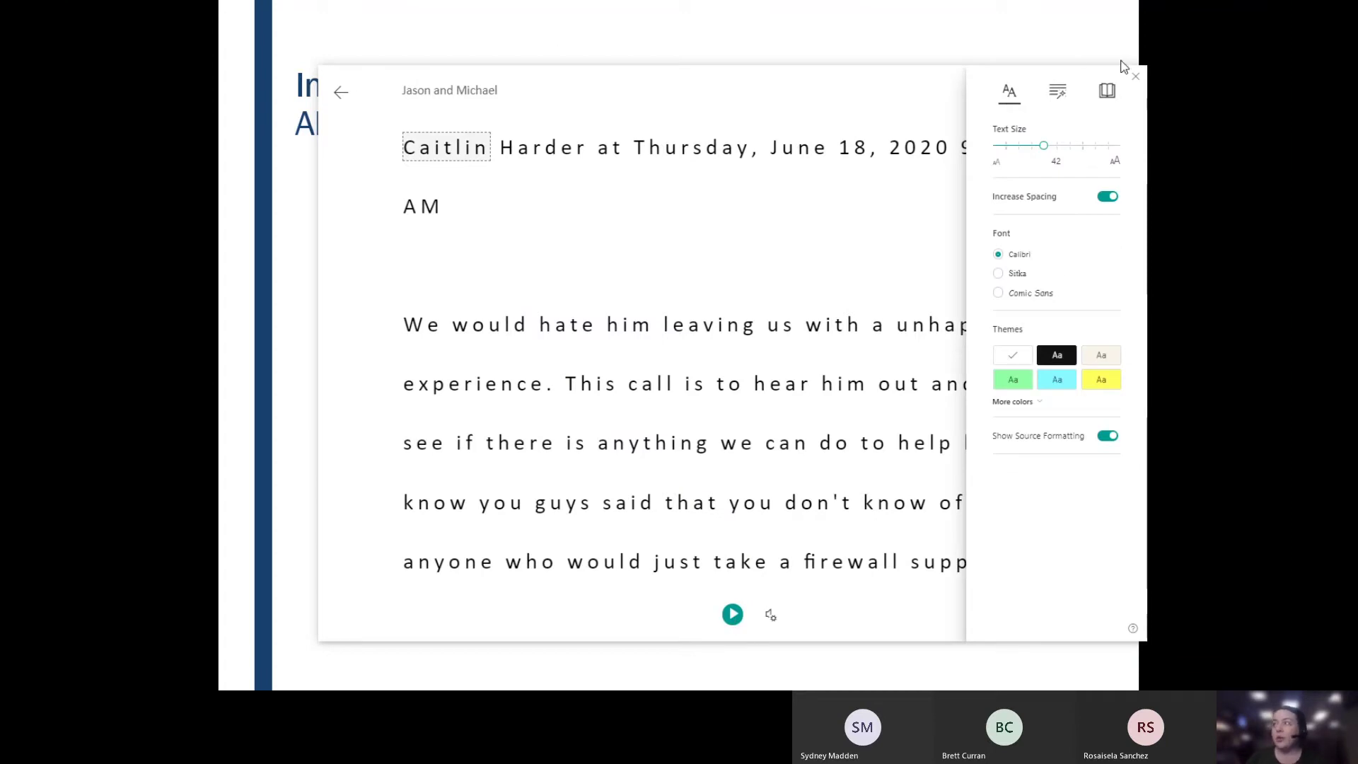
pyautogui.click(1137, 80)
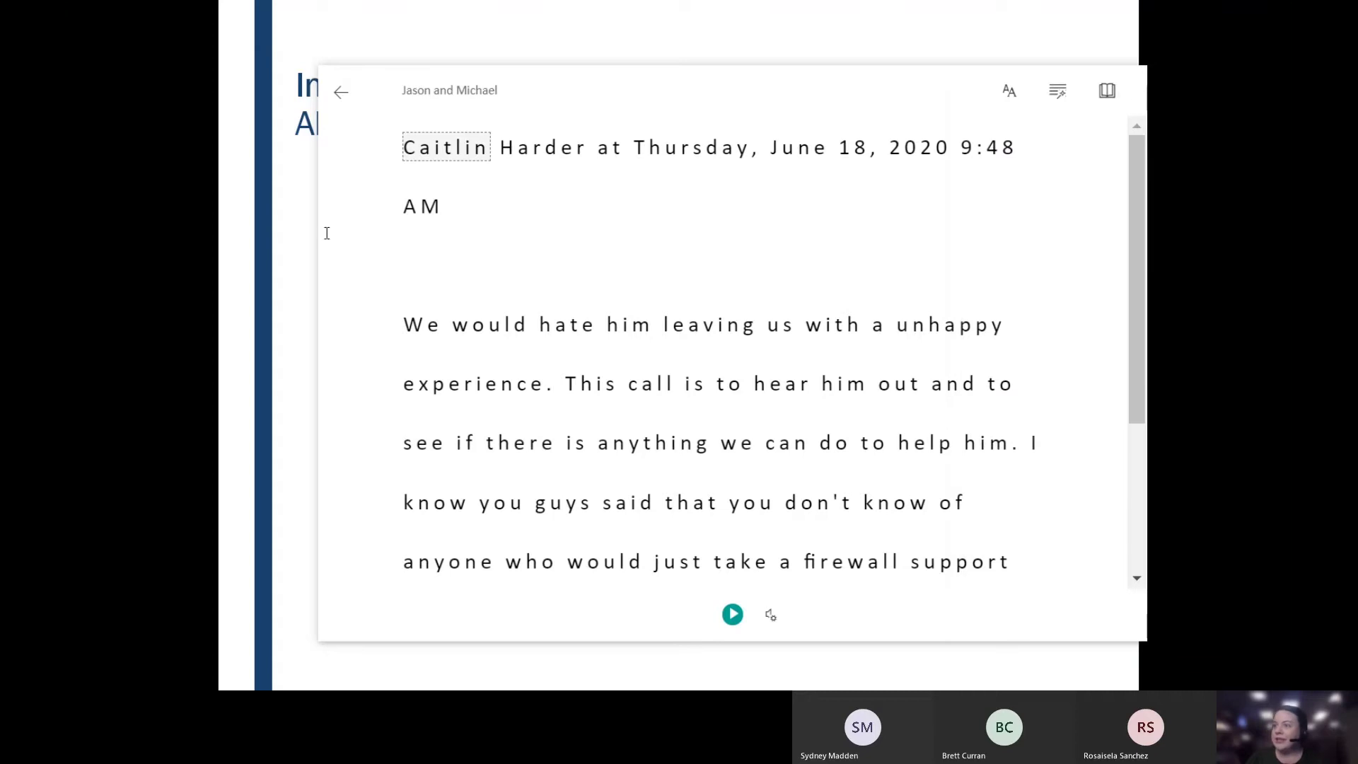
pyautogui.click(350, 88)
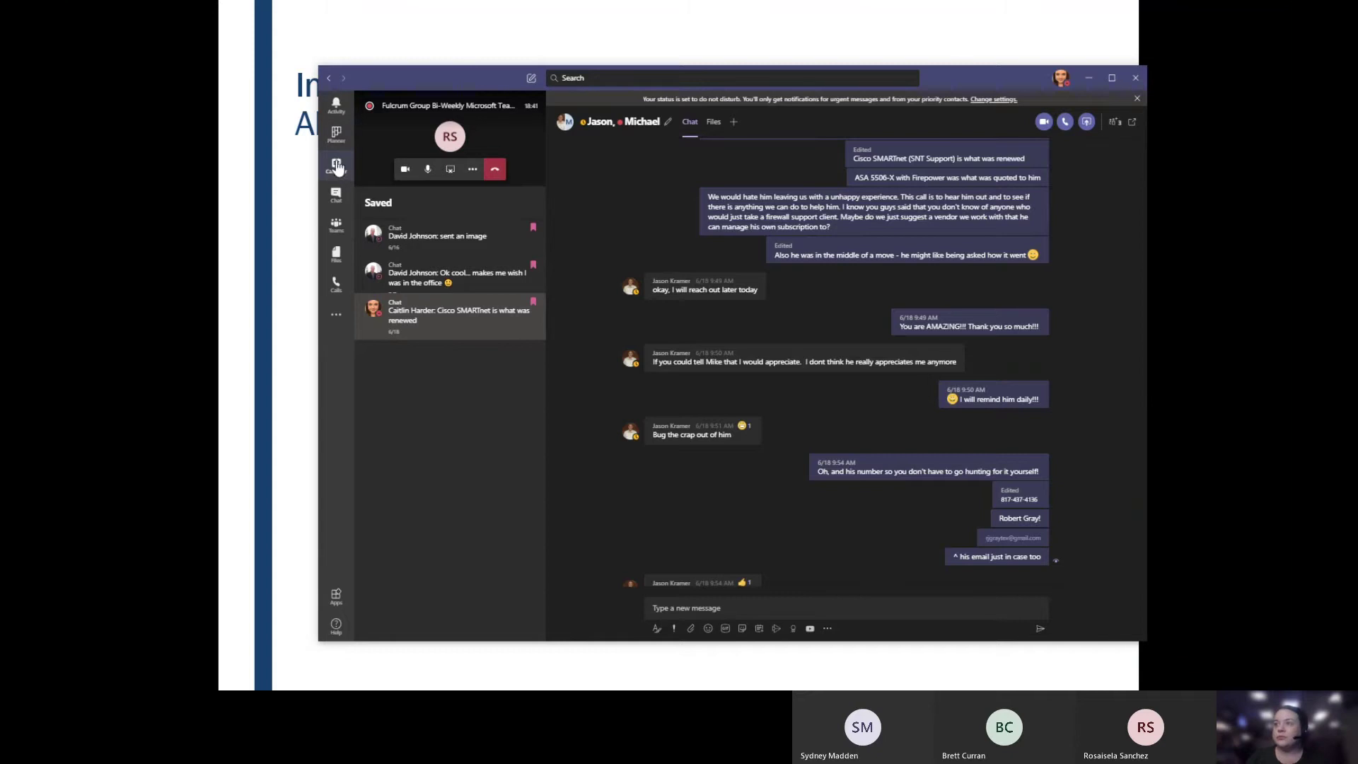
# Step: Return to the ongoing meeting's main view and show the meeting conversation
pyautogui.click(442, 138)
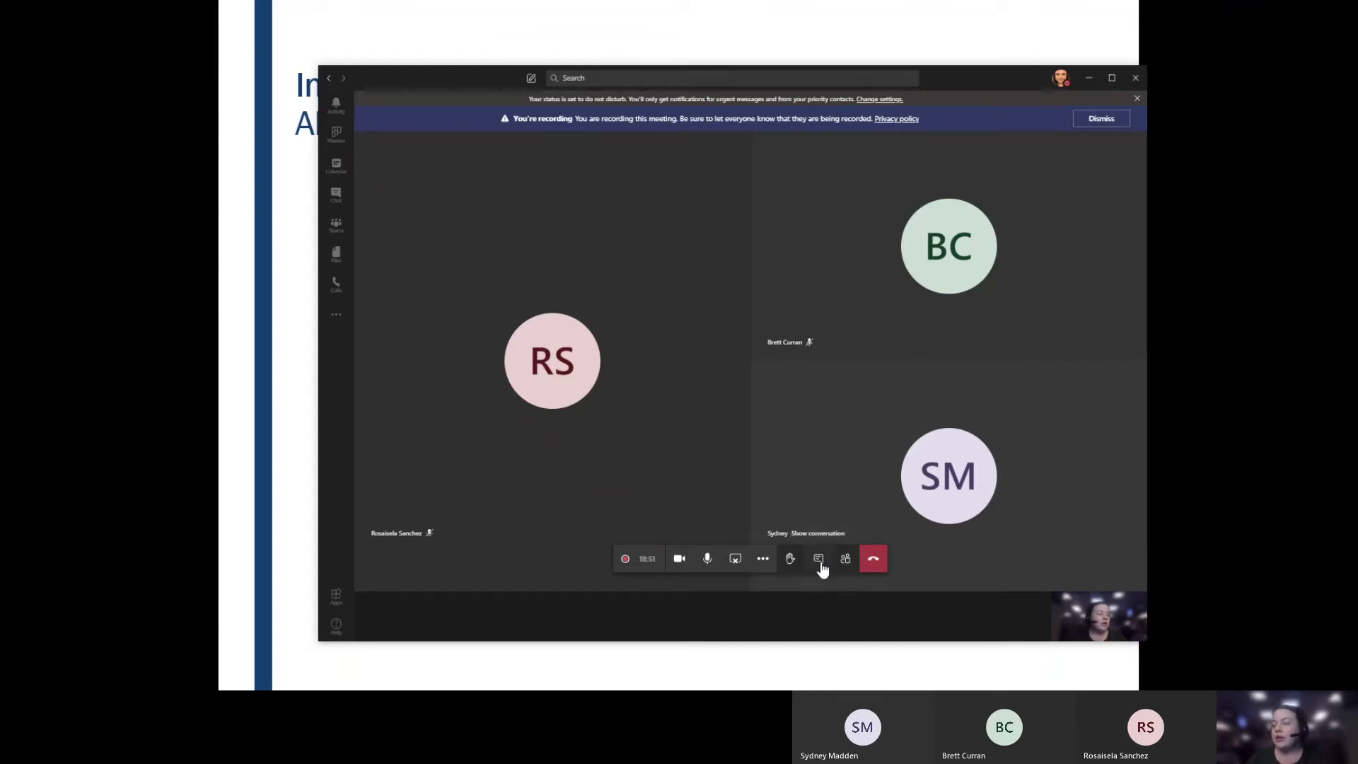
pyautogui.click(767, 569)
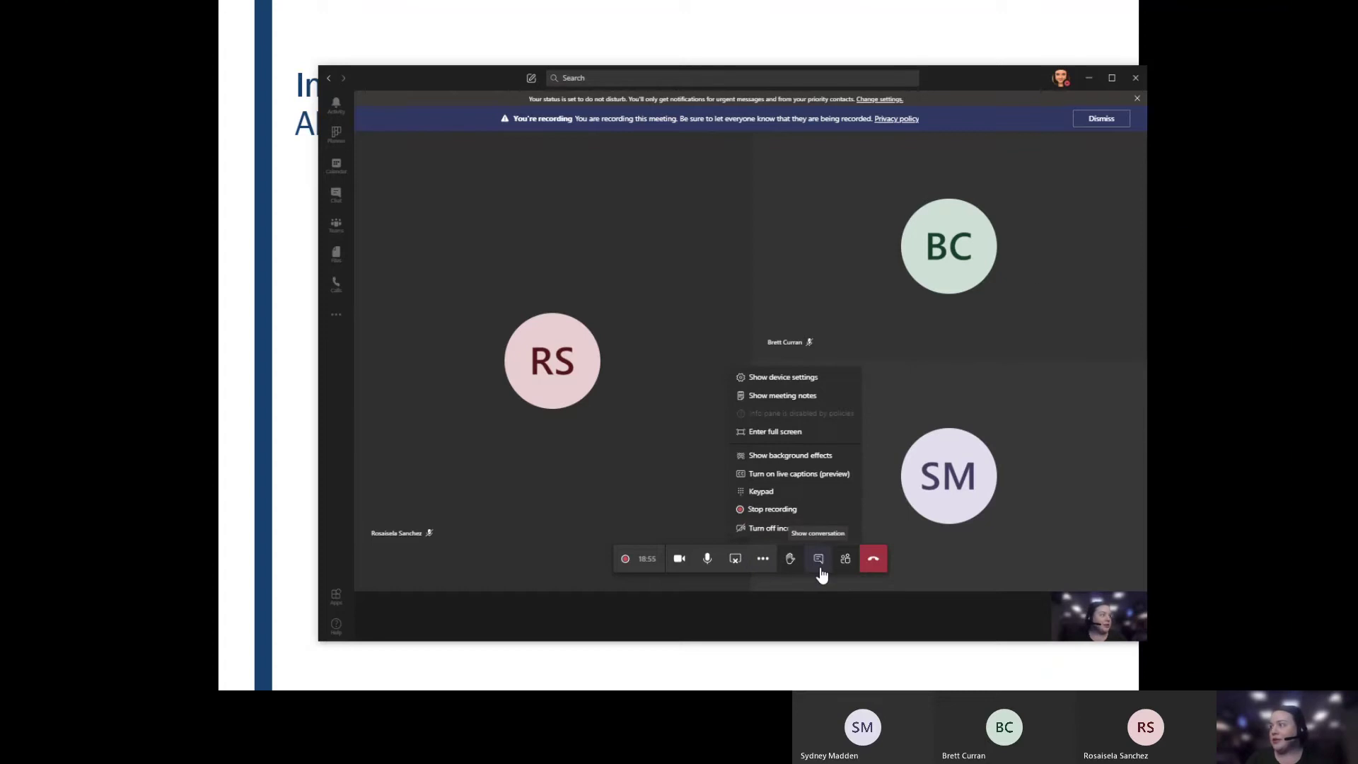
pyautogui.click(337, 194)
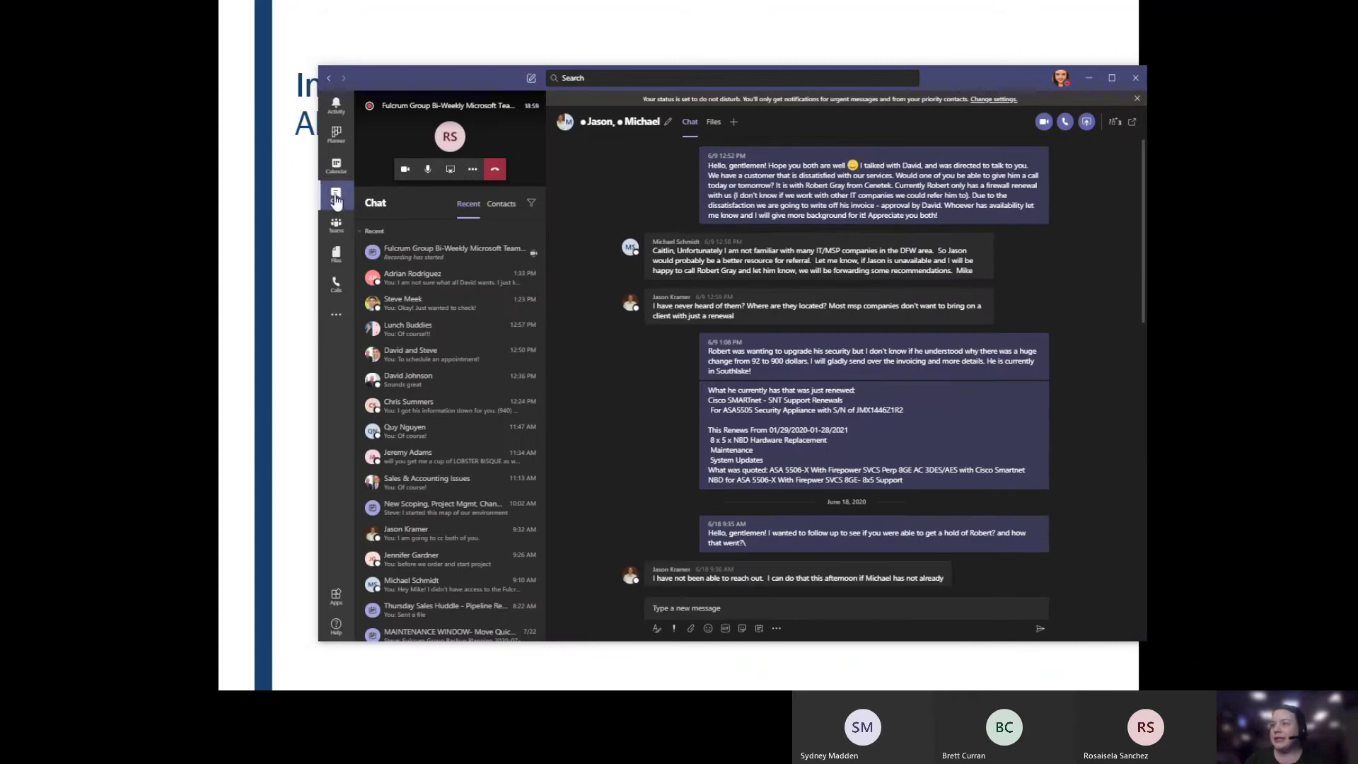
pyautogui.click(386, 148)
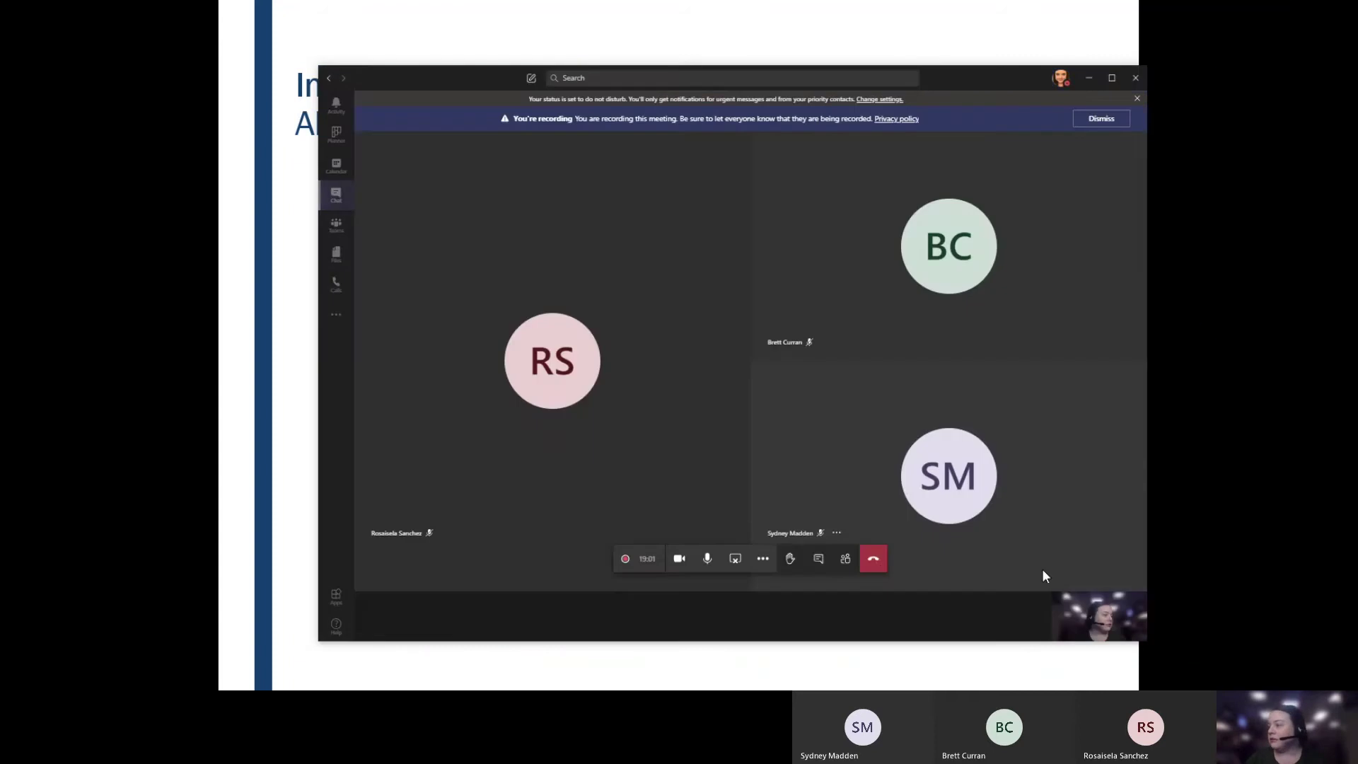
pyautogui.click(818, 559)
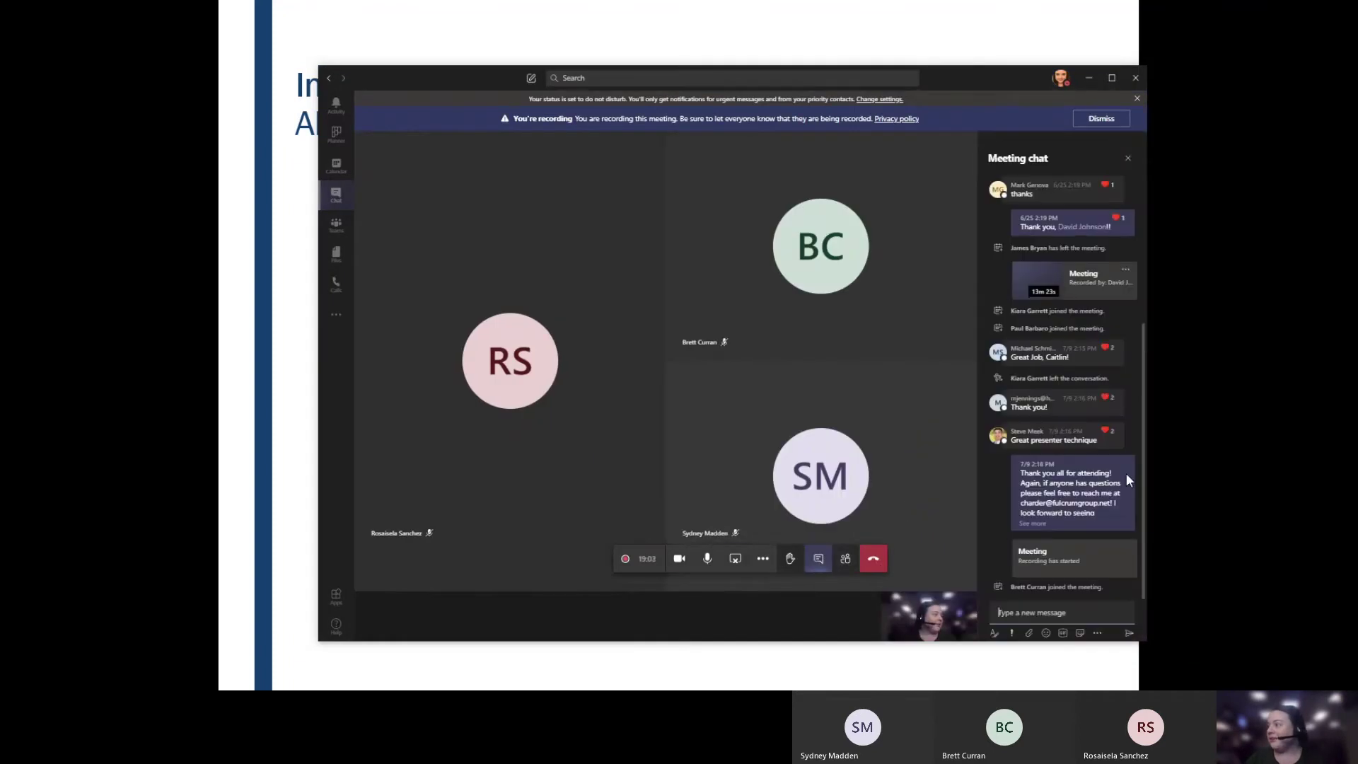
# Step: Show the "Thank you all for attending!" message from the meeting chat in Immersive Reader
pyautogui.click(1124, 449)
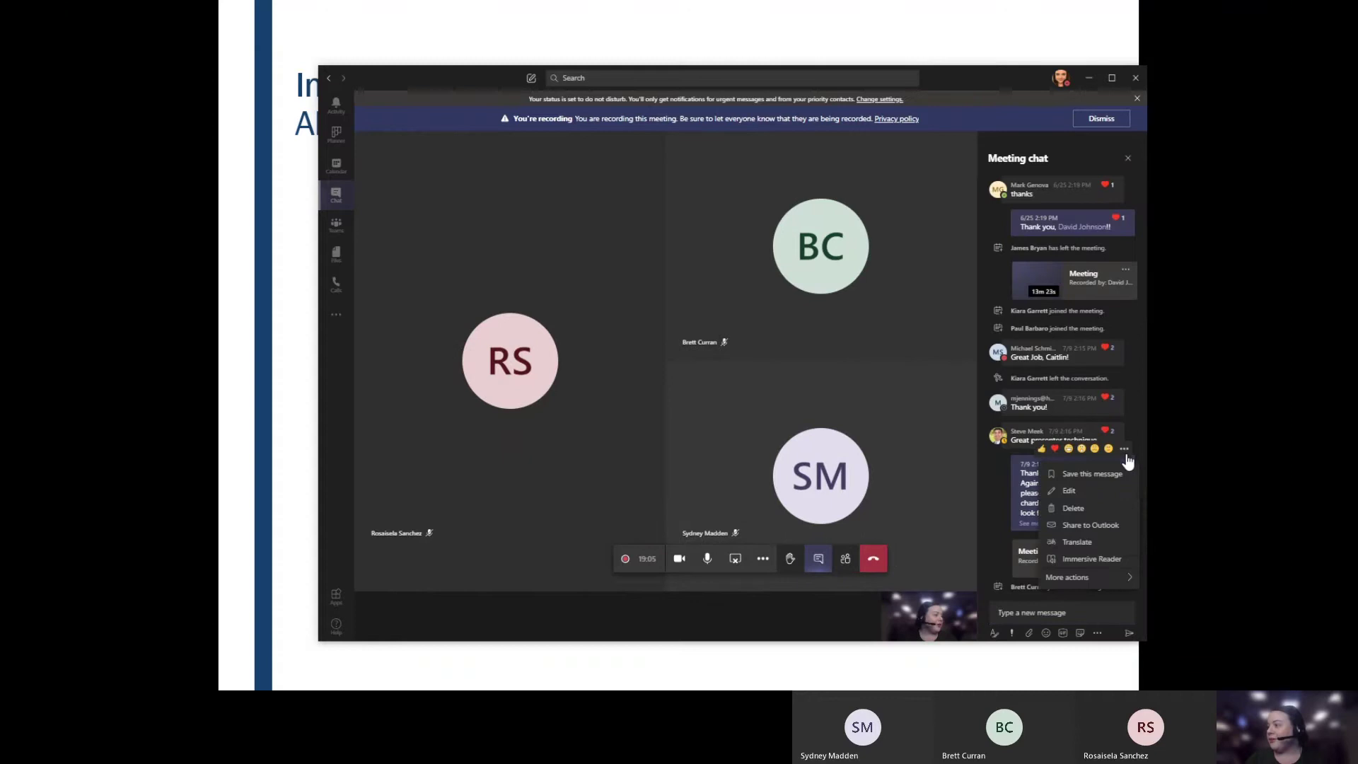
pyautogui.scroll(-1, 1091, 527)
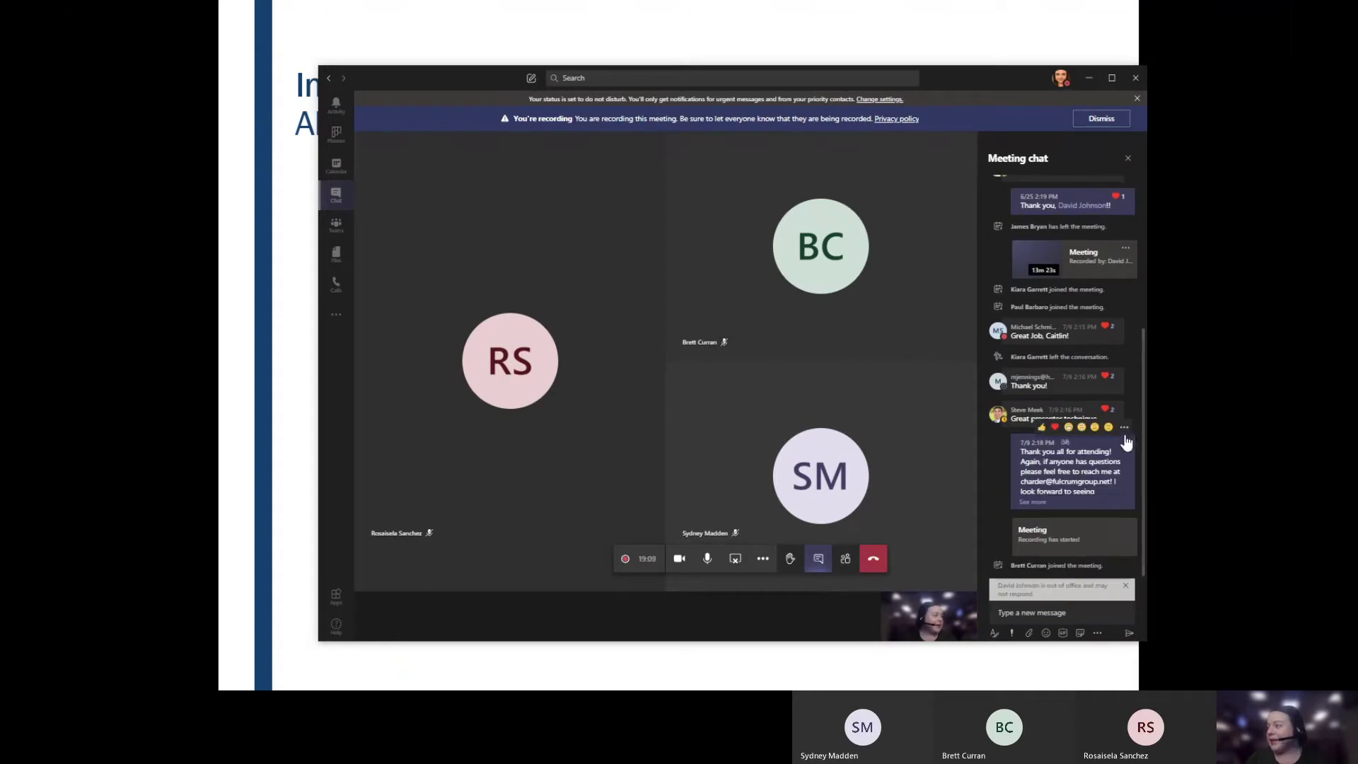
pyautogui.click(1124, 429)
pyautogui.click(1093, 533)
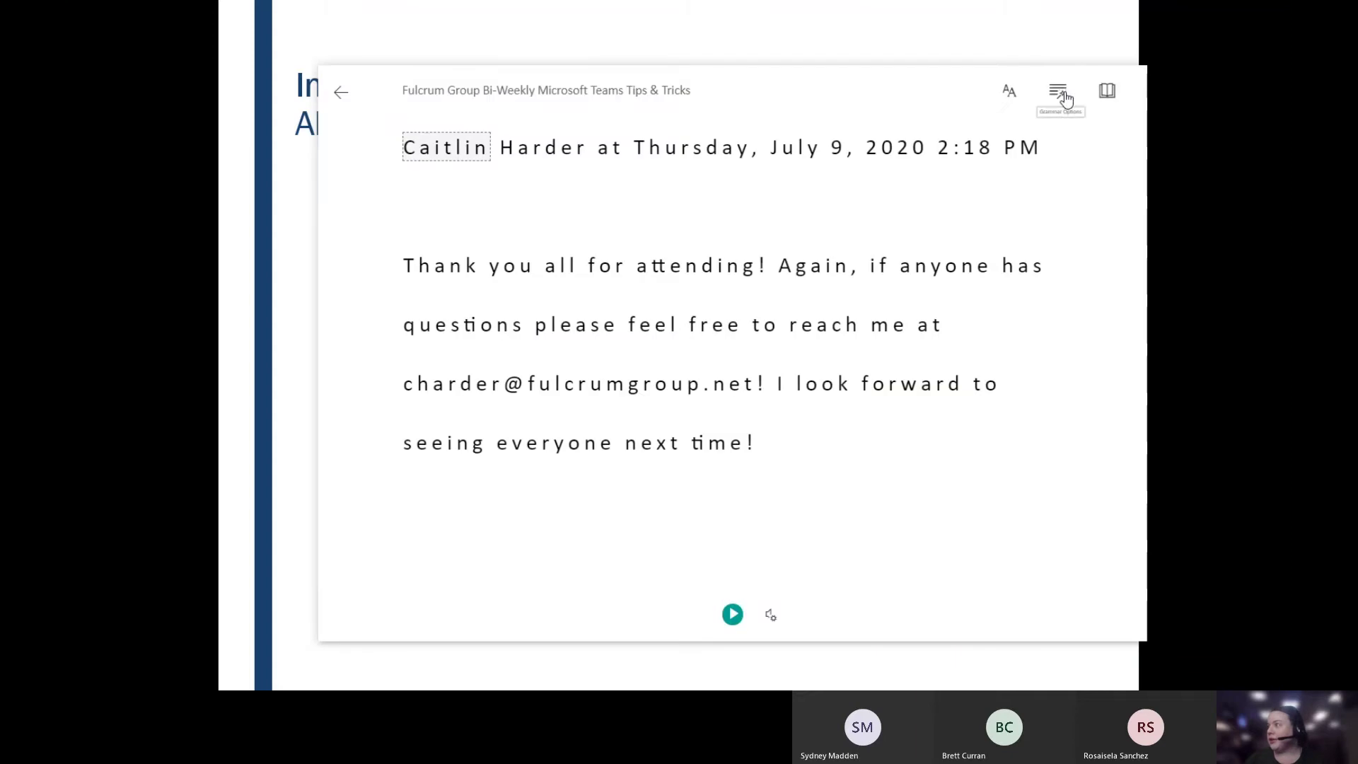
# Step: Examine the reading preferences and the available translation languages for the message, and close the preferences without choosing a language
pyautogui.click(1061, 96)
pyautogui.click(1106, 95)
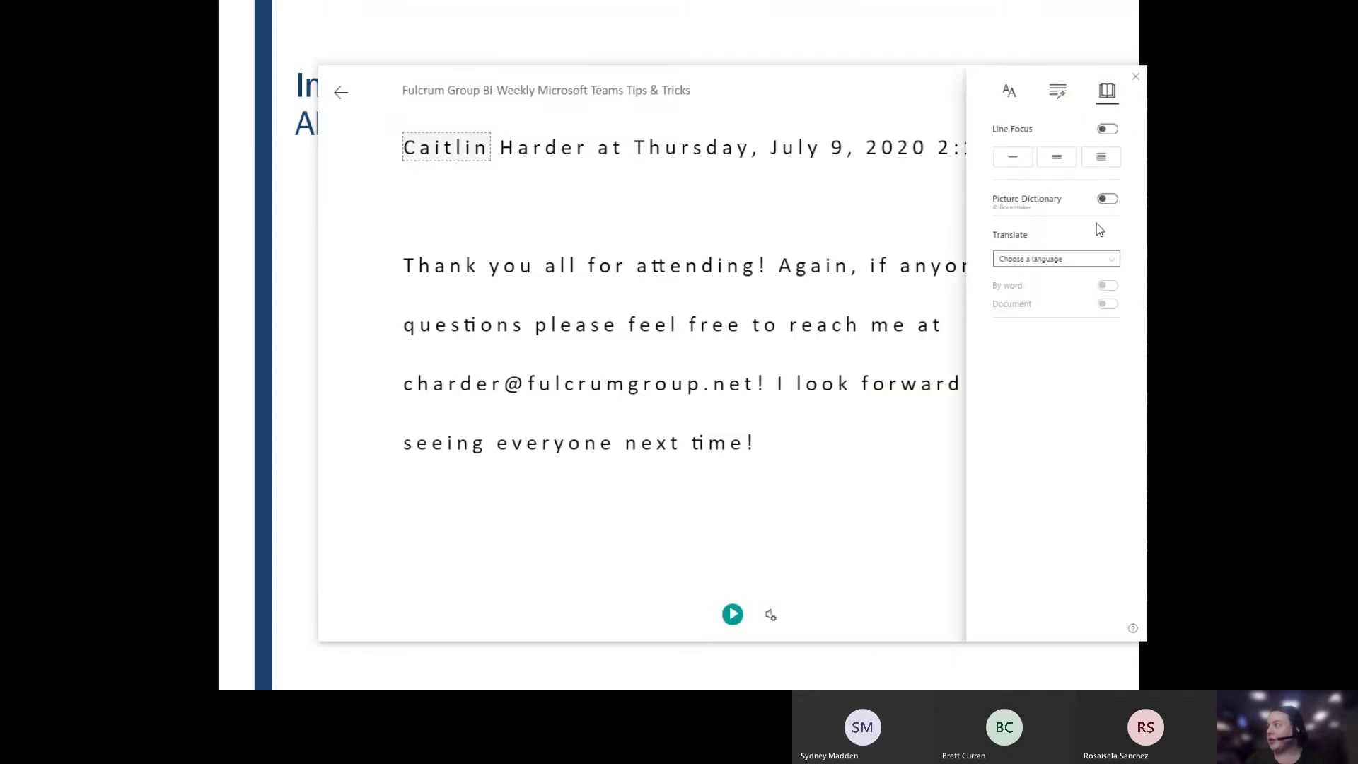
pyautogui.click(1076, 259)
pyautogui.scroll(-5, 1046, 460)
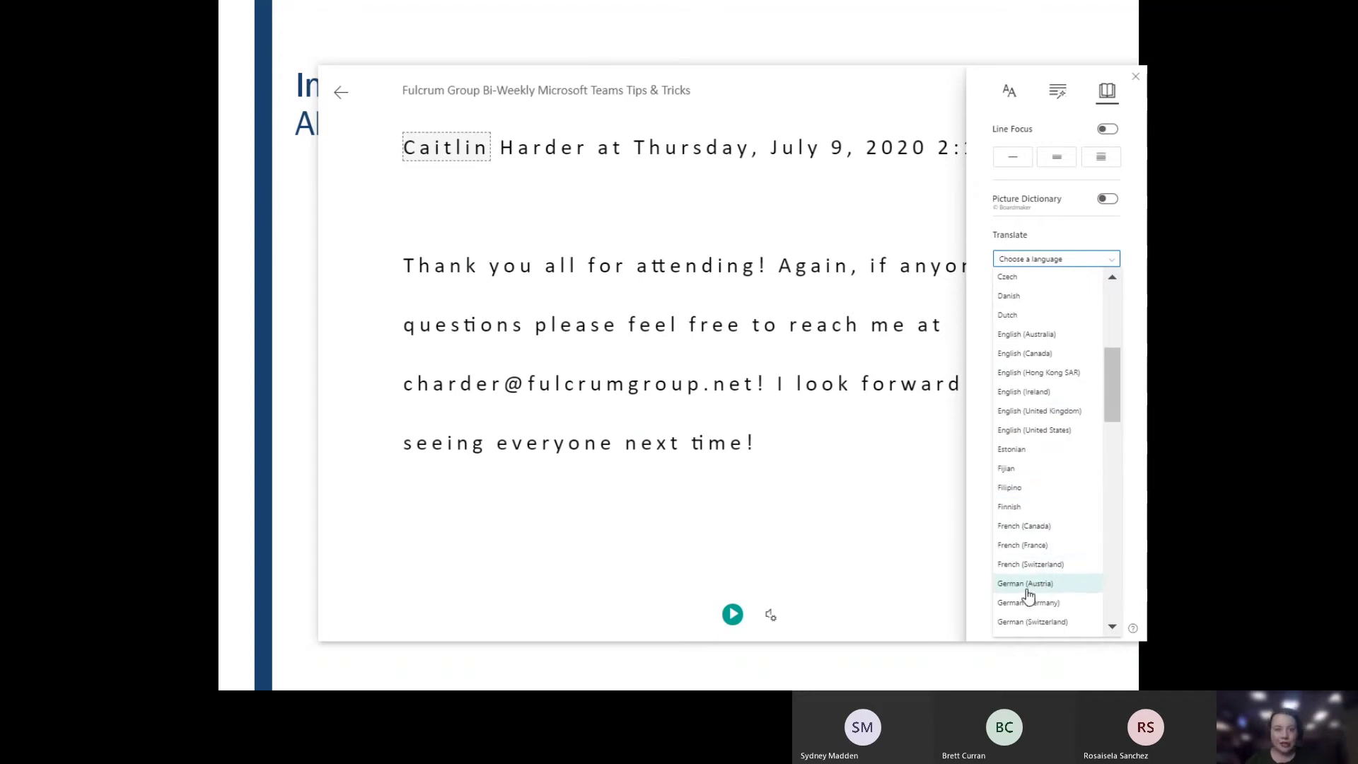
pyautogui.scroll(-4, 1039, 542)
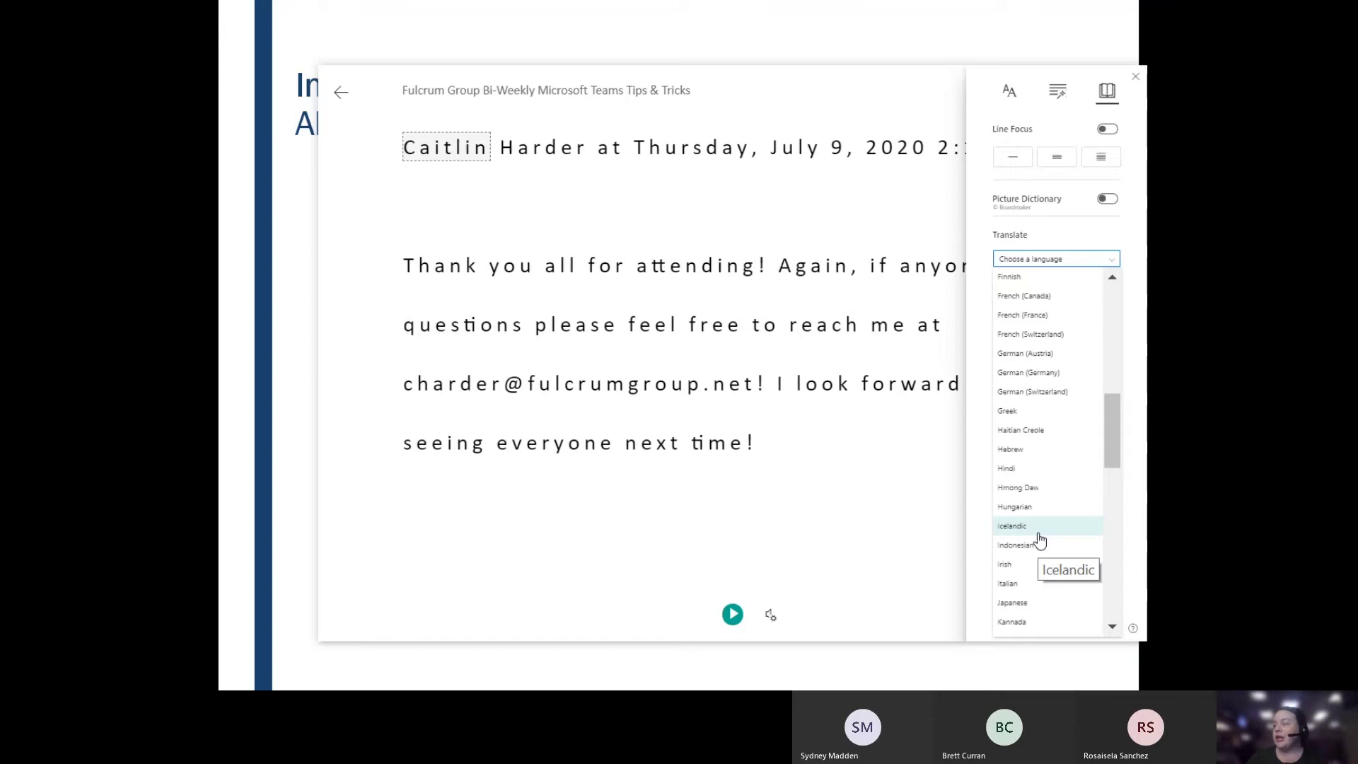
pyautogui.scroll(8, 1067, 474)
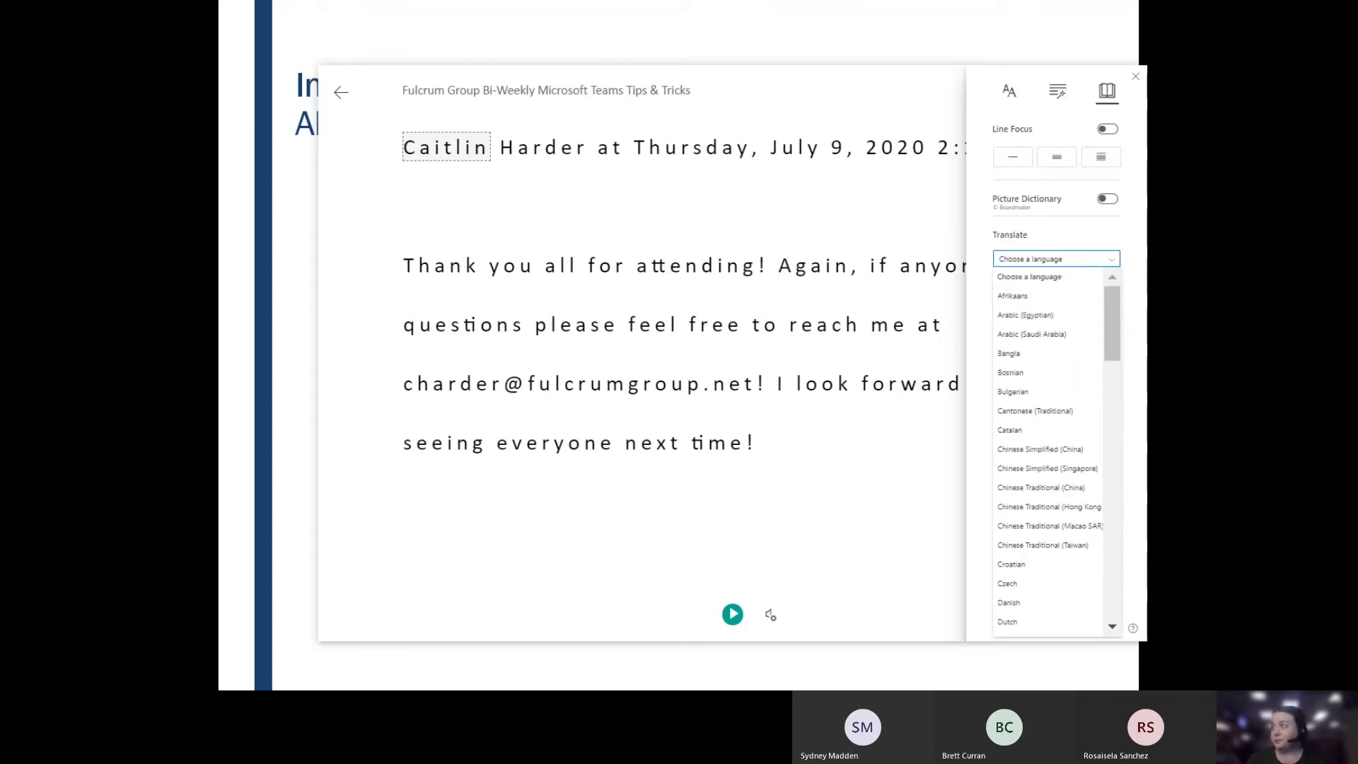
pyautogui.click(1135, 76)
pyautogui.click(1136, 77)
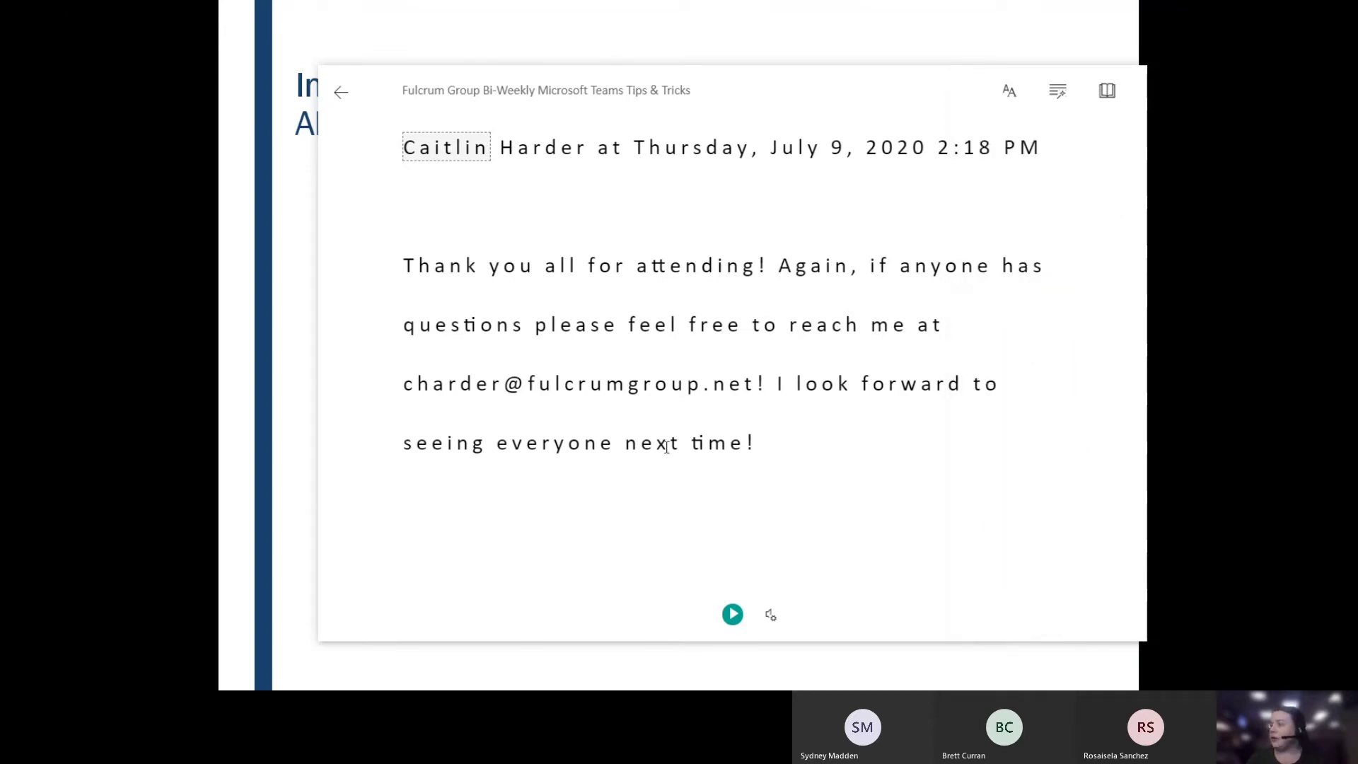
# Step: Exit Immersive Reader, return to the slideshow and advance to the Teams Tabs slide
pyautogui.click(343, 93)
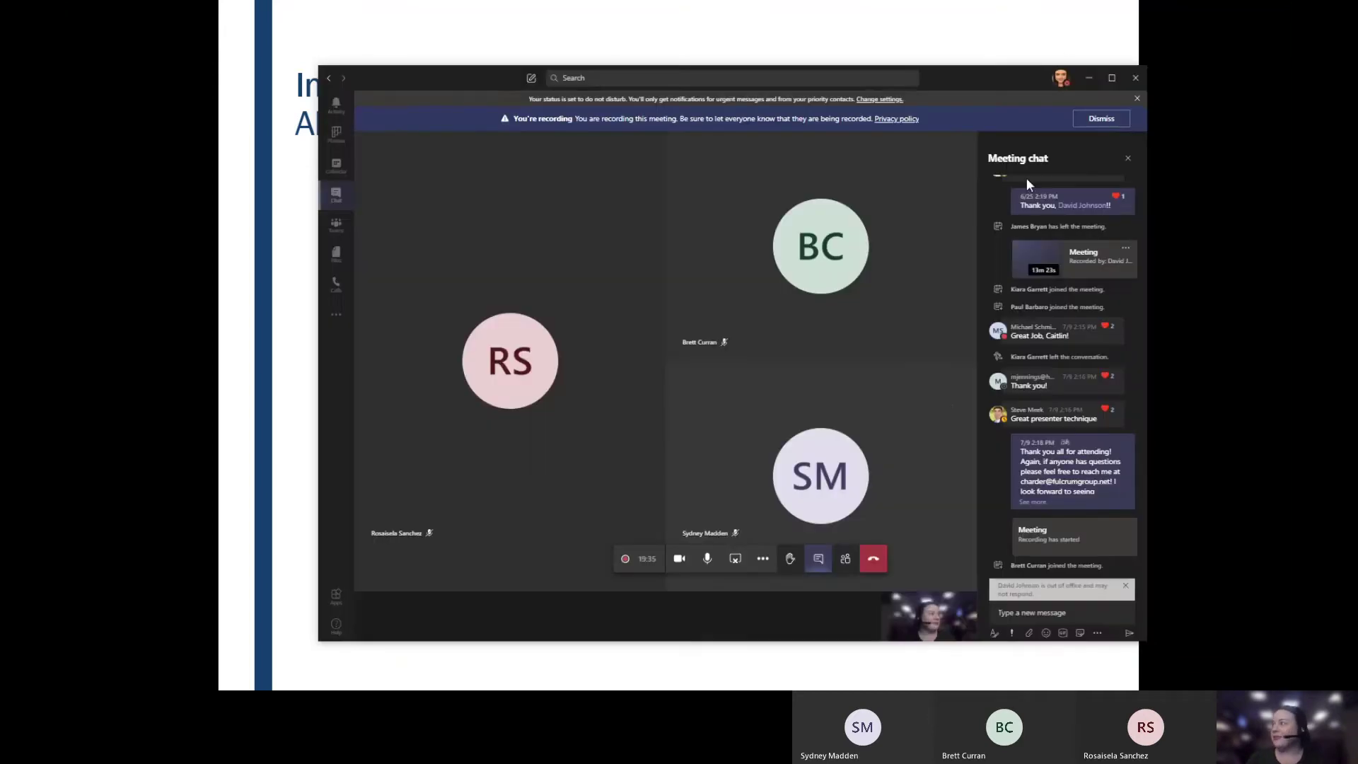
pyautogui.click(1090, 80)
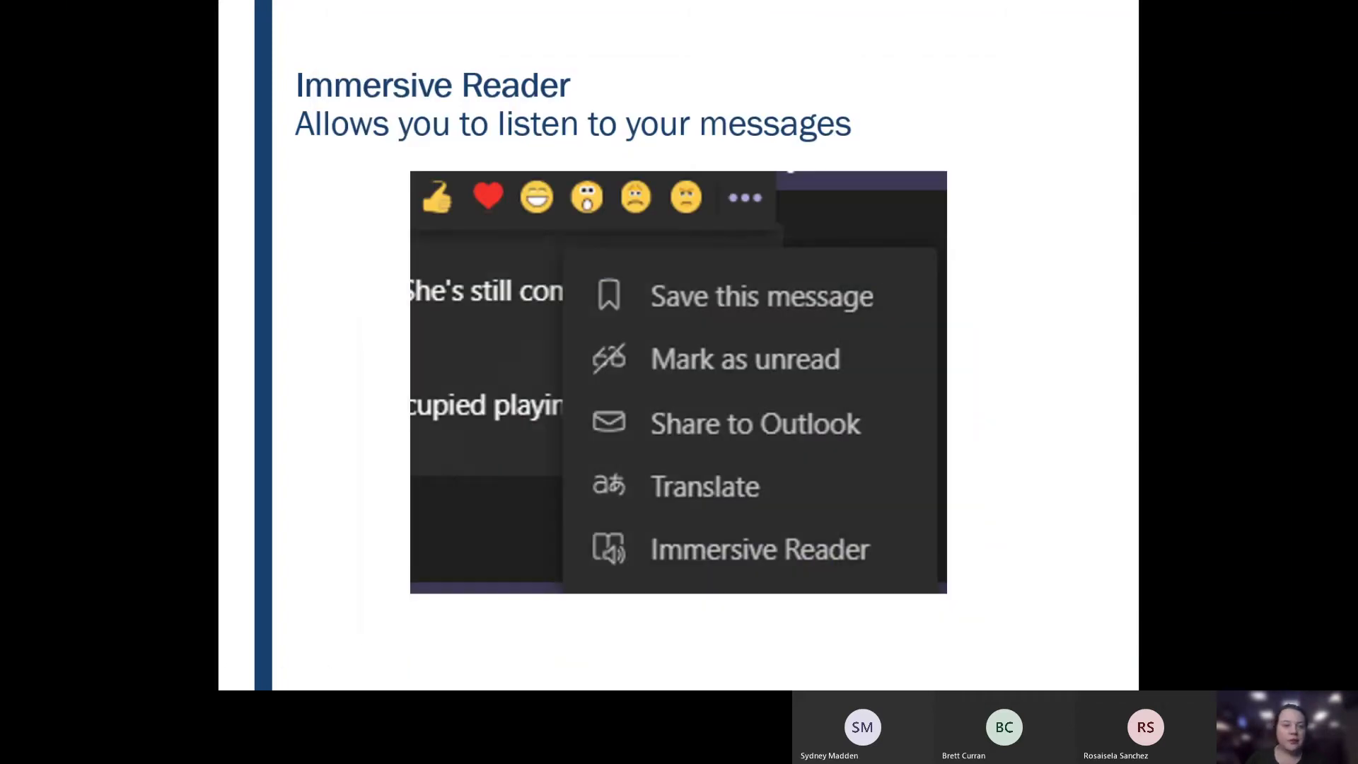
pyautogui.press('Right')
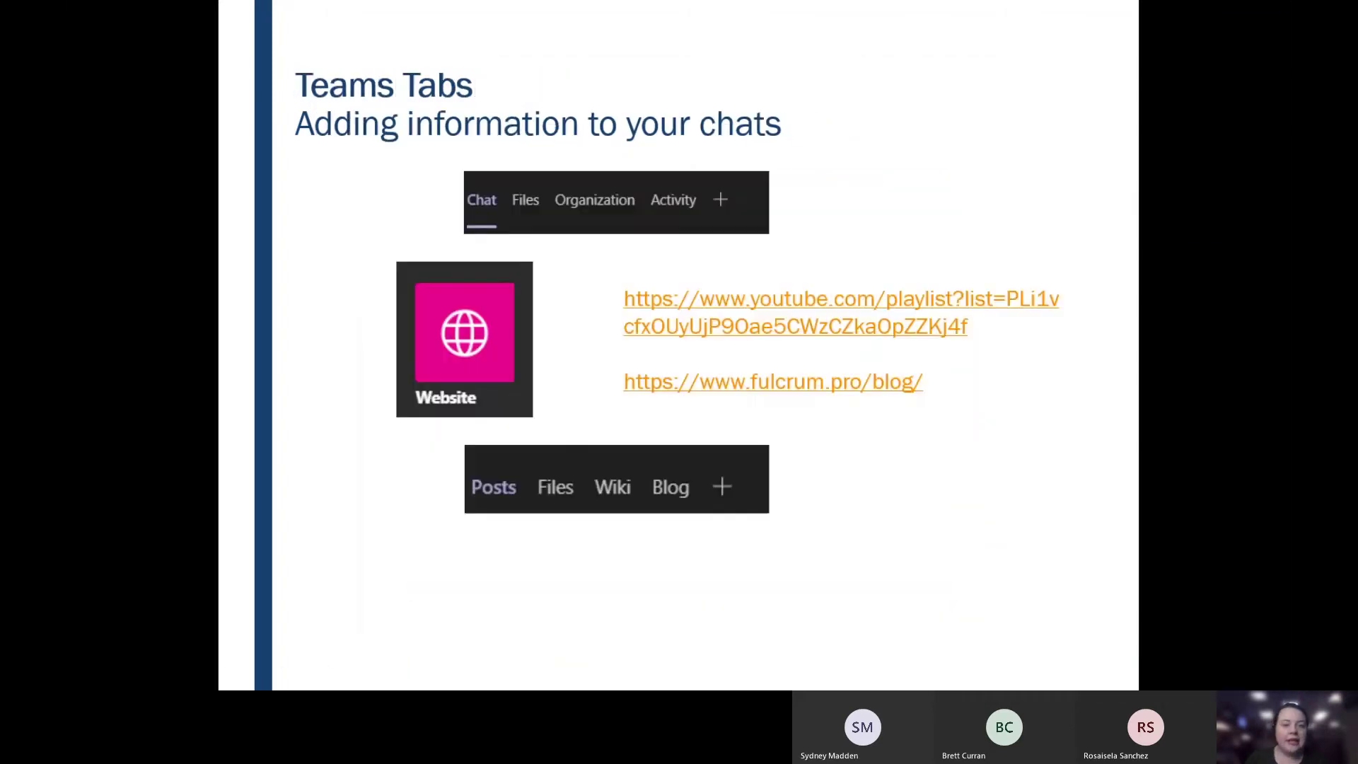
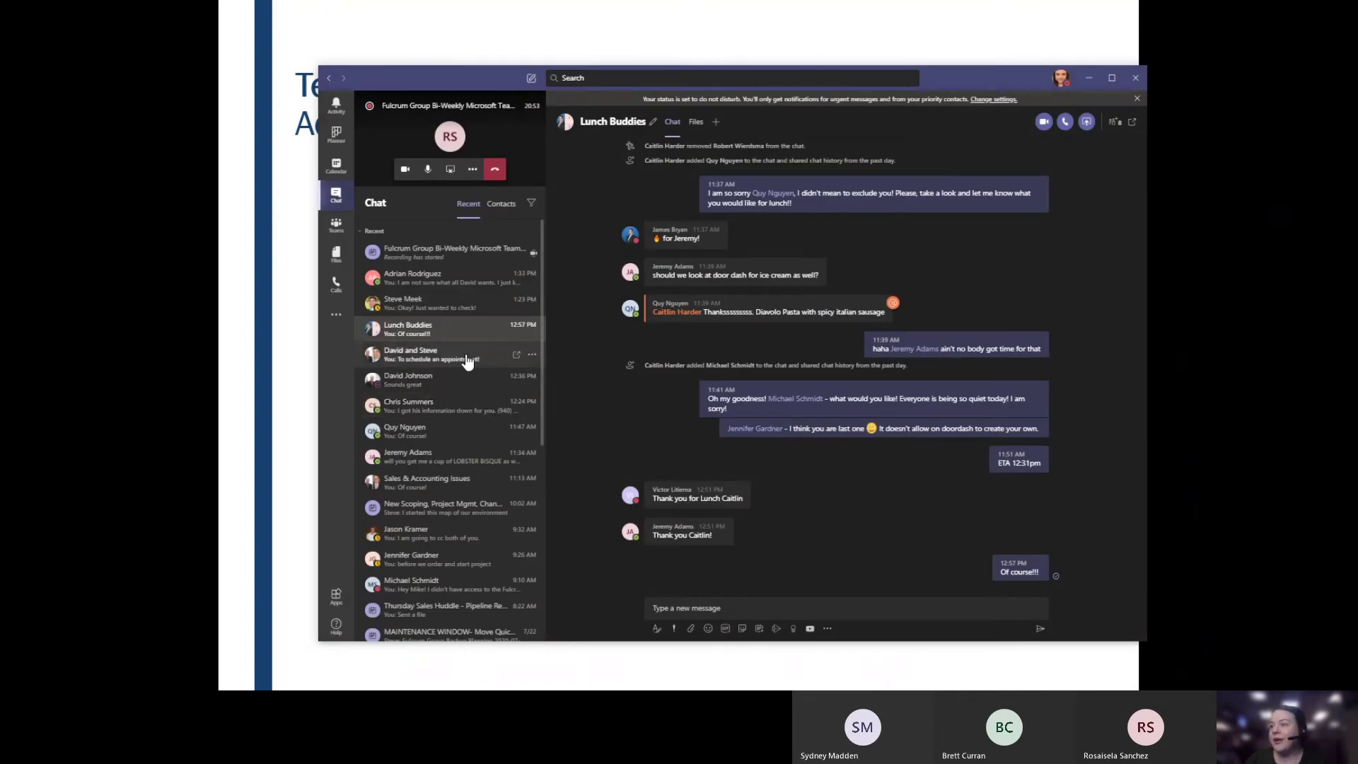
# Step: Go to the Weekly Wins channel in Teams and display its Blog website tab
pyautogui.scroll(-3, 445, 379)
pyautogui.scroll(3, 468, 403)
pyautogui.click(339, 233)
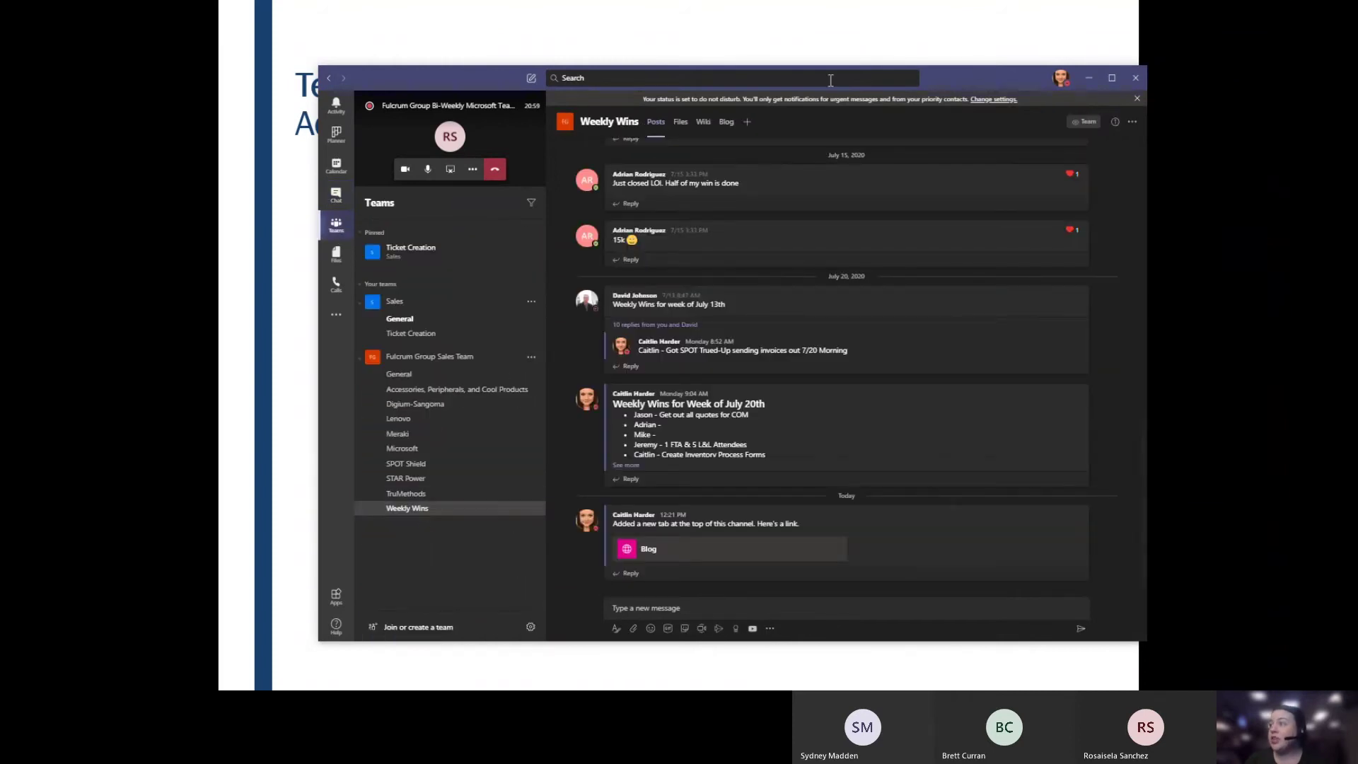
pyautogui.click(725, 123)
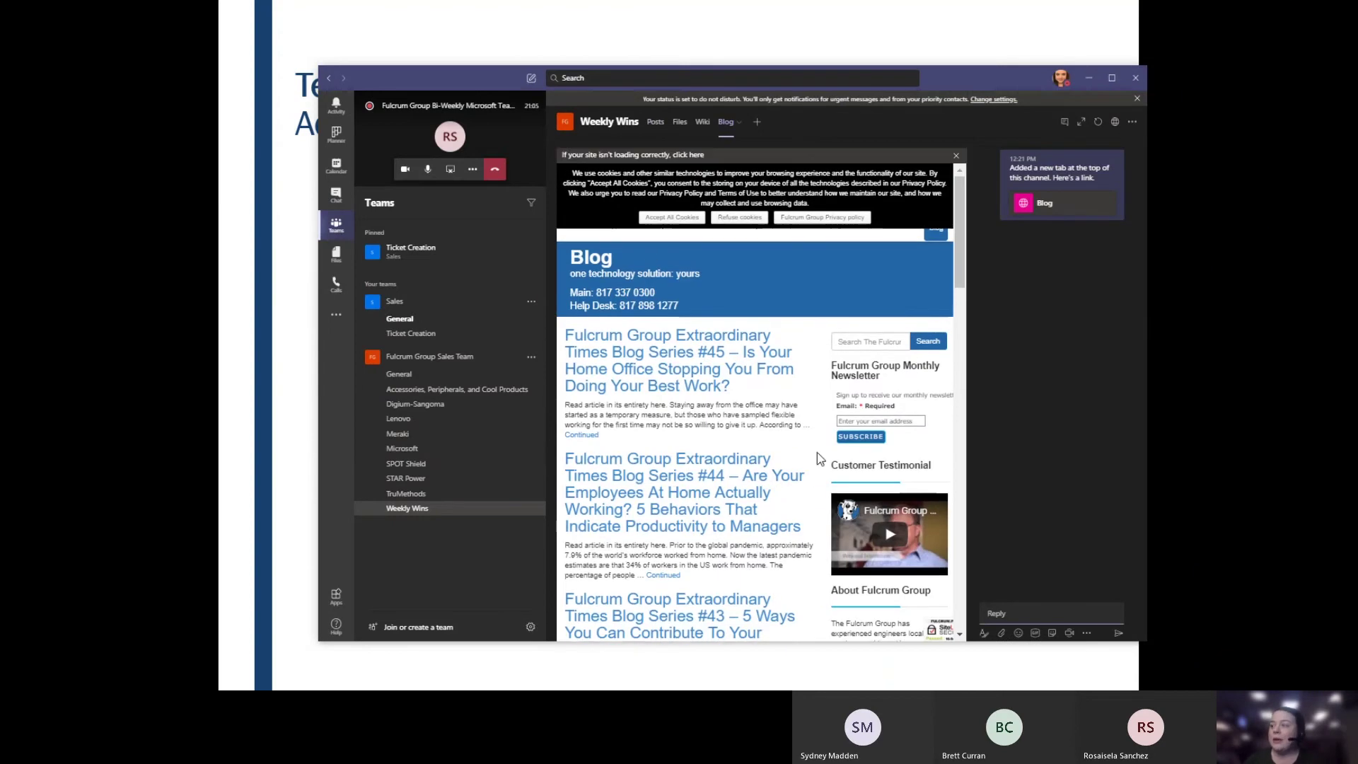
# Step: Browse the list of Fulcrum Group articles on the channel's embedded blog page and return to its beginning
pyautogui.scroll(-10, 817, 452)
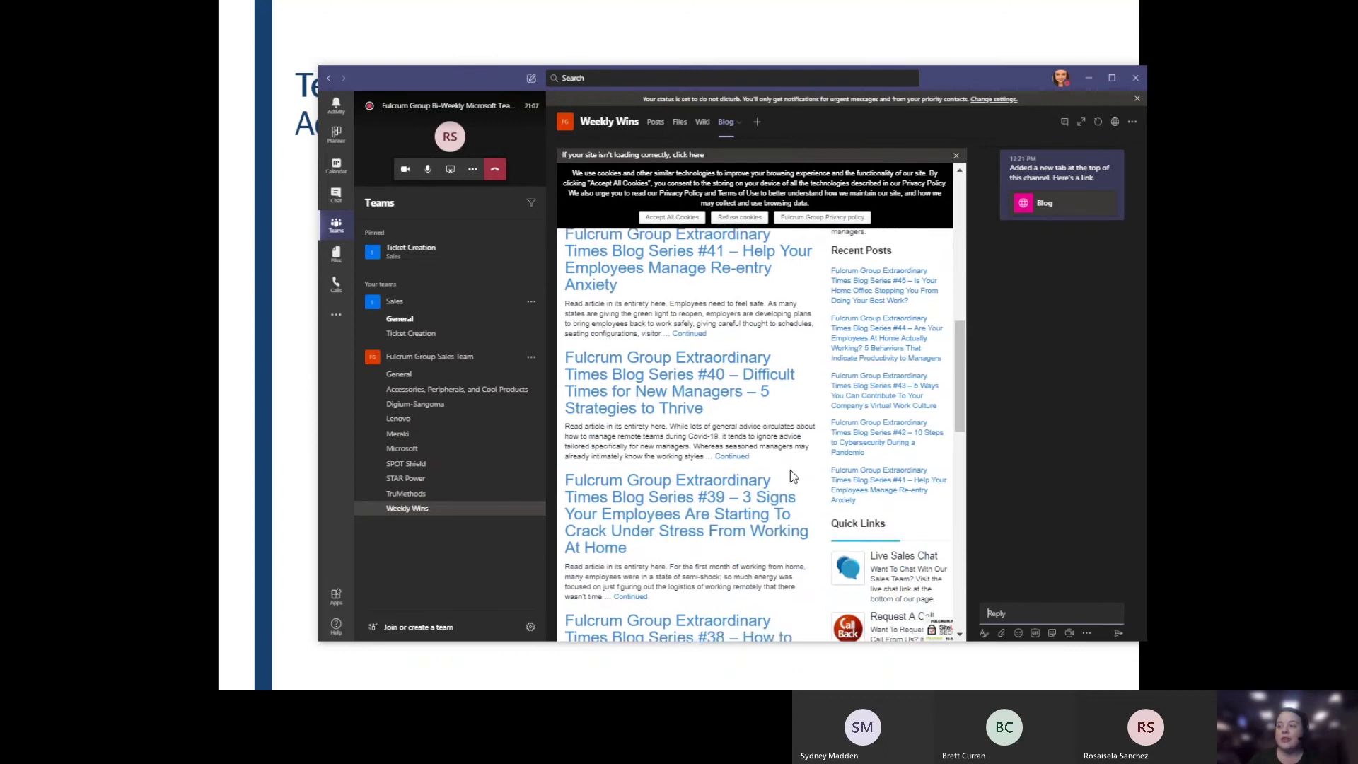
pyautogui.scroll(-8, 791, 471)
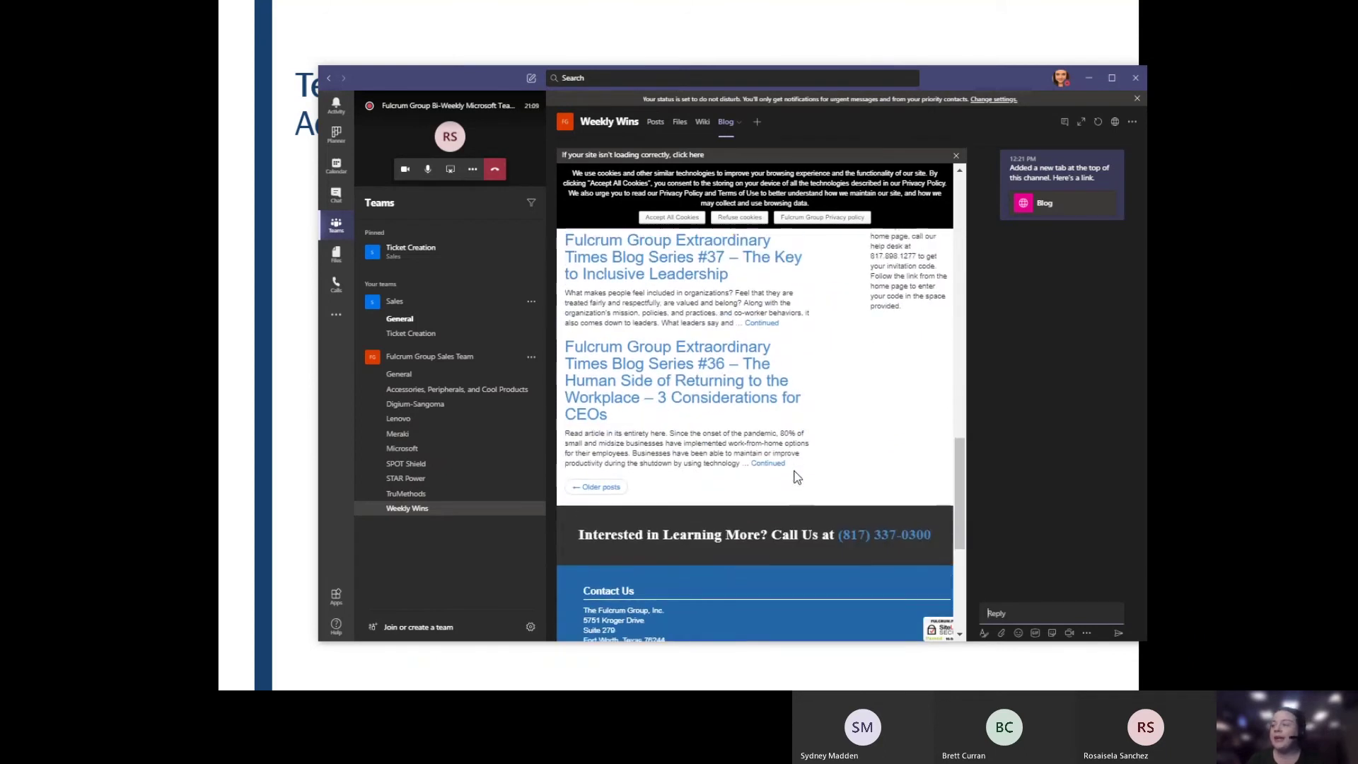
pyautogui.scroll(18, 795, 475)
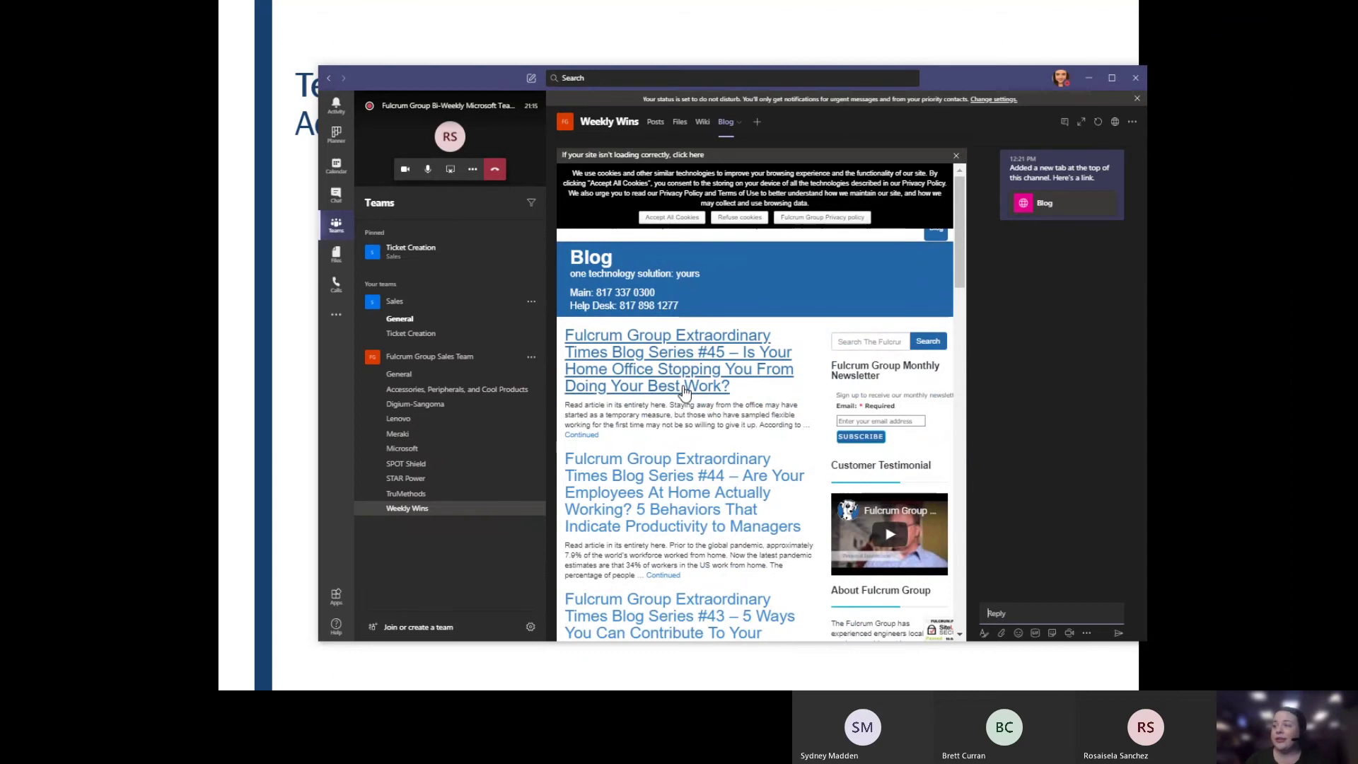
pyautogui.scroll(-8, 685, 391)
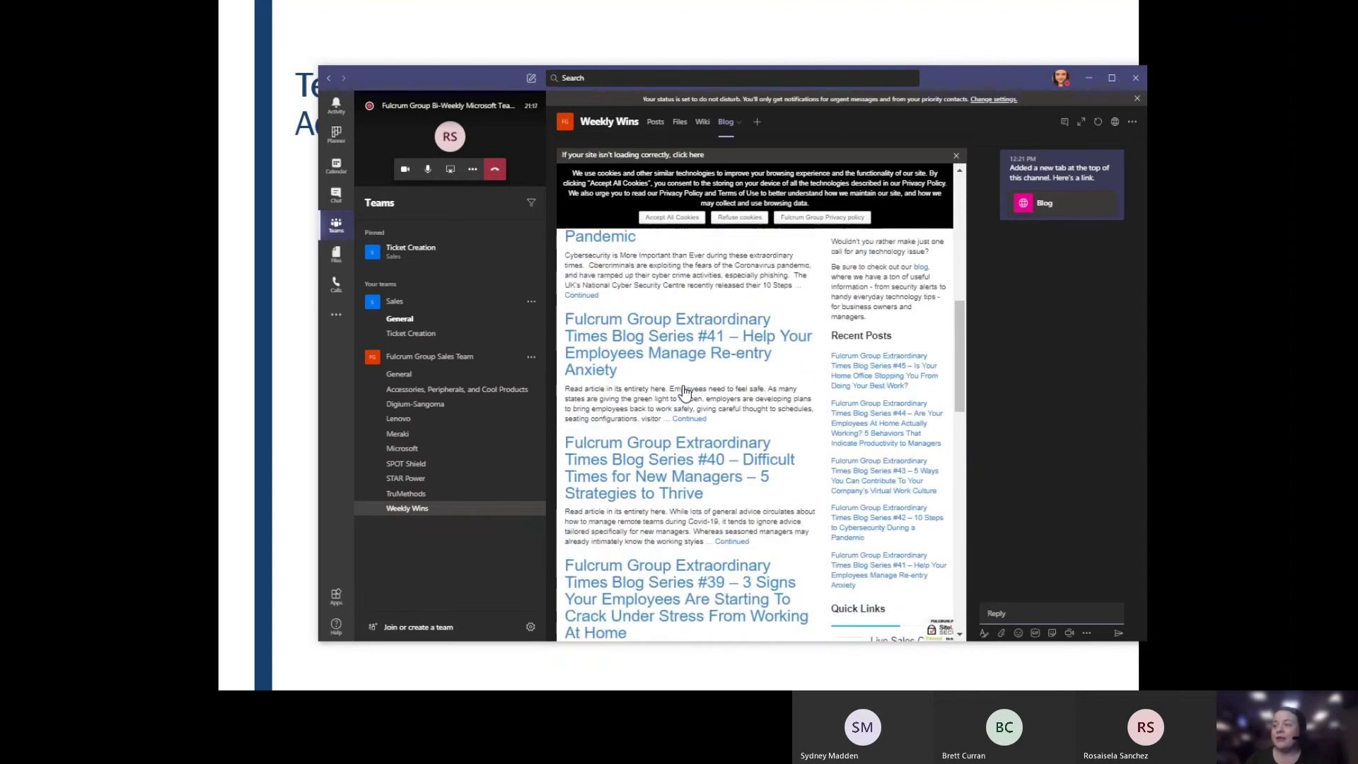
pyautogui.scroll(-3, 684, 392)
pyautogui.scroll(5, 683, 388)
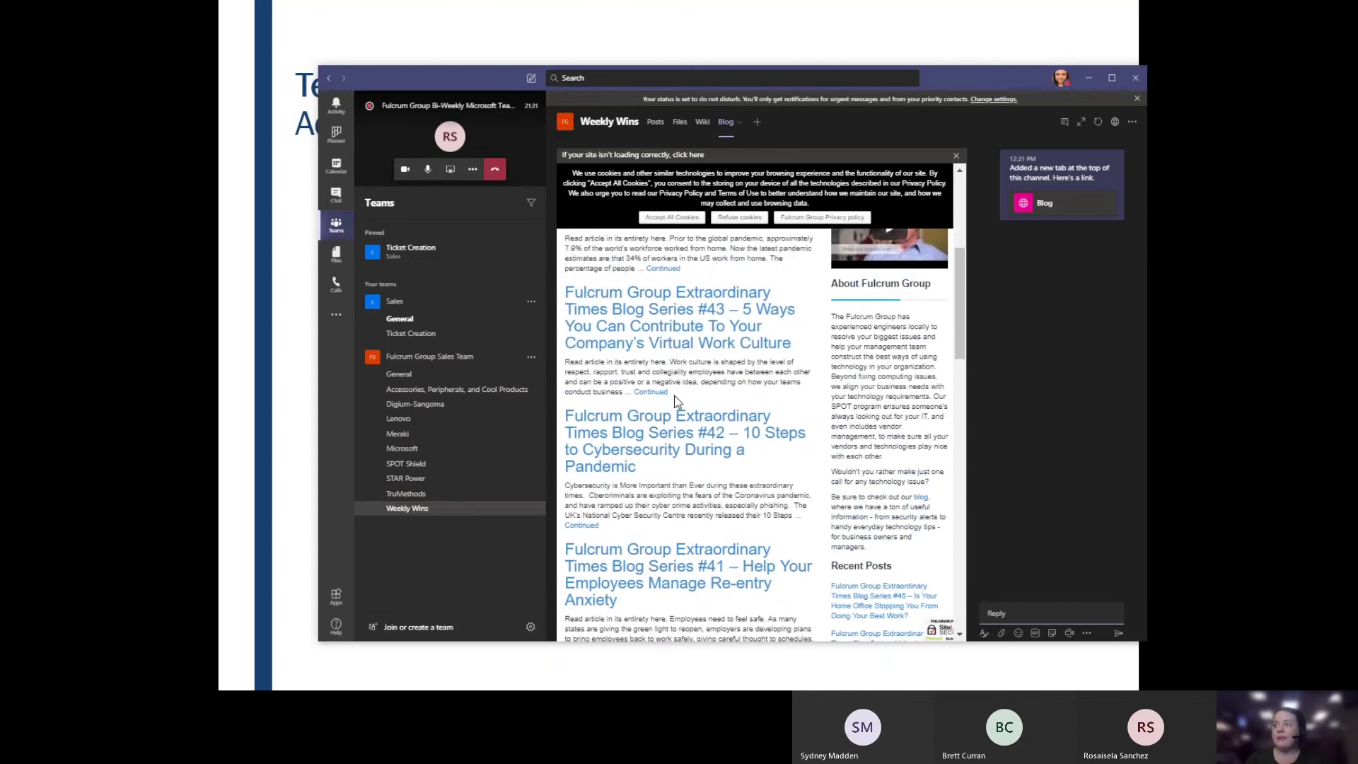
pyautogui.scroll(5, 677, 401)
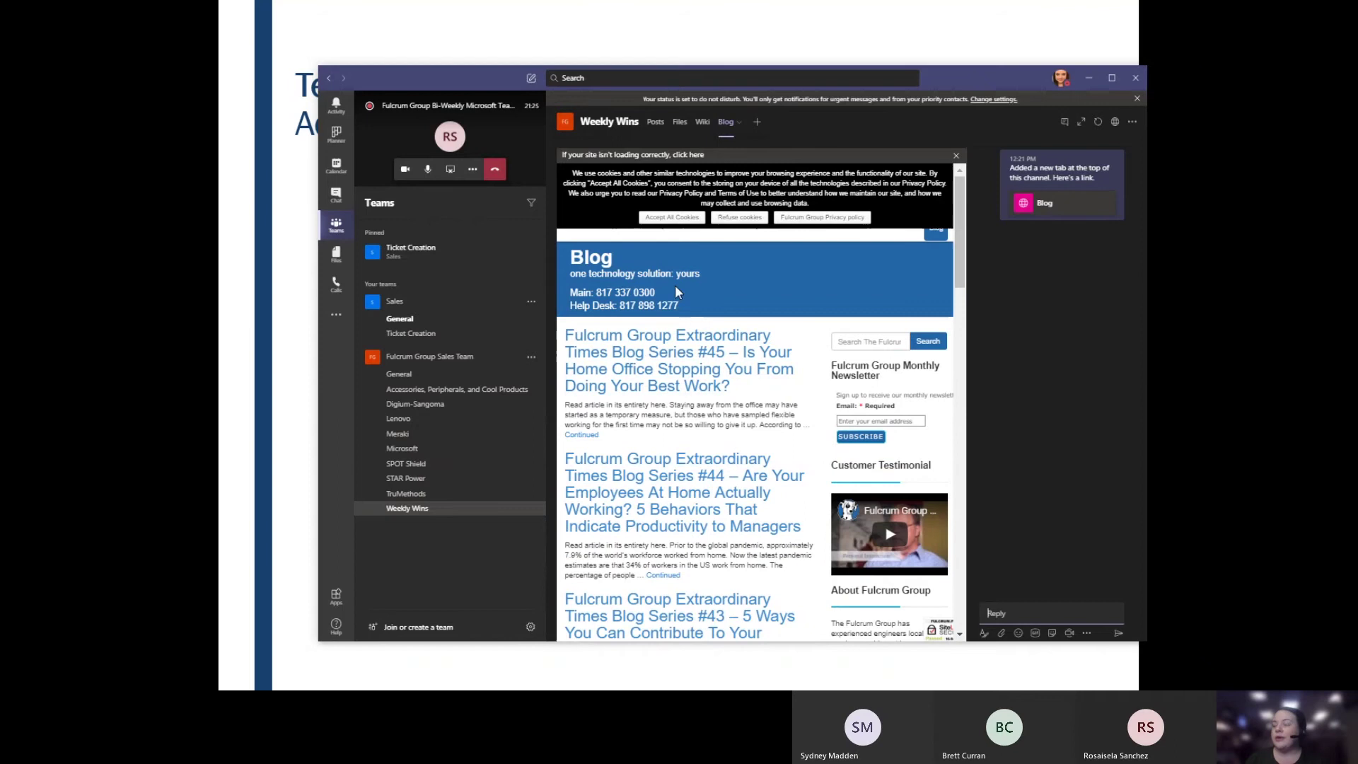
# Step: Start adding a tab to the Weekly Wins channel and look through the apps available as tabs
pyautogui.click(758, 125)
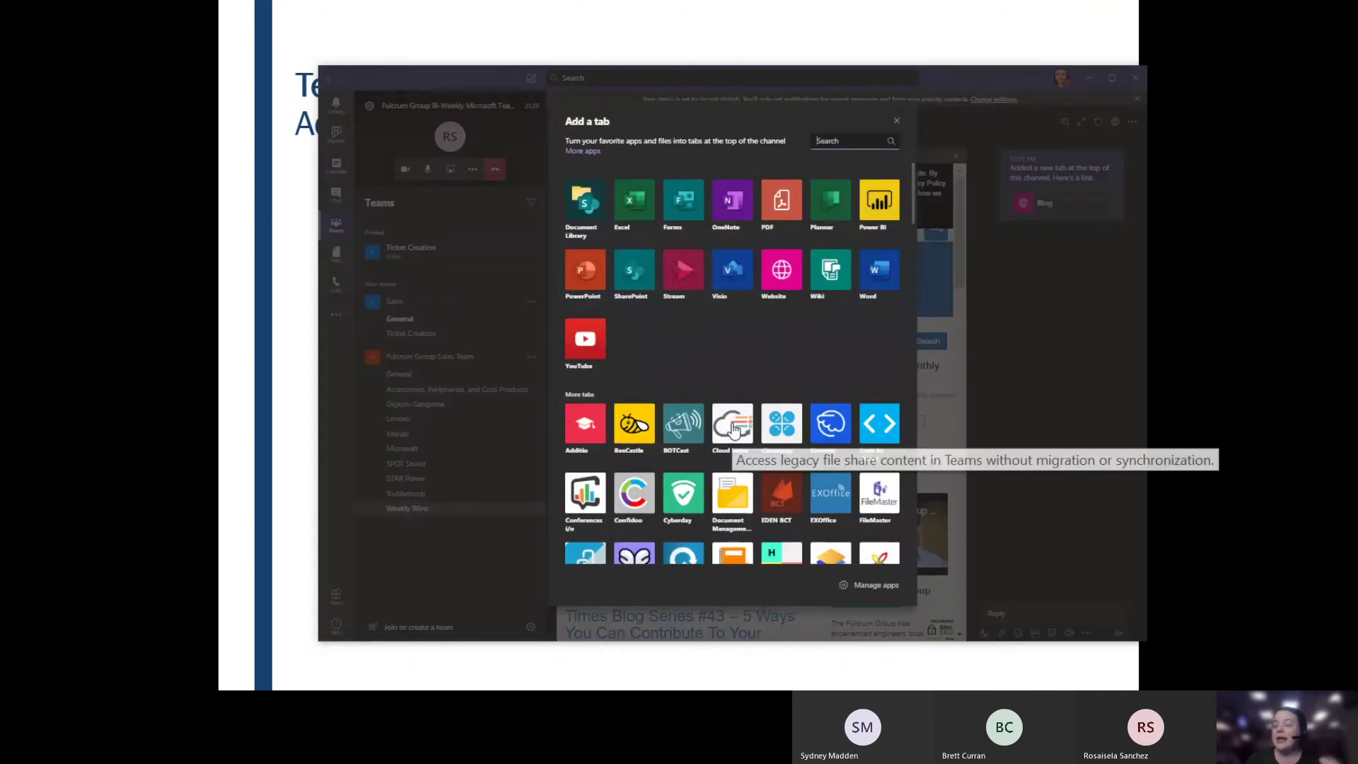
pyautogui.scroll(-4, 733, 431)
pyautogui.scroll(-5, 734, 439)
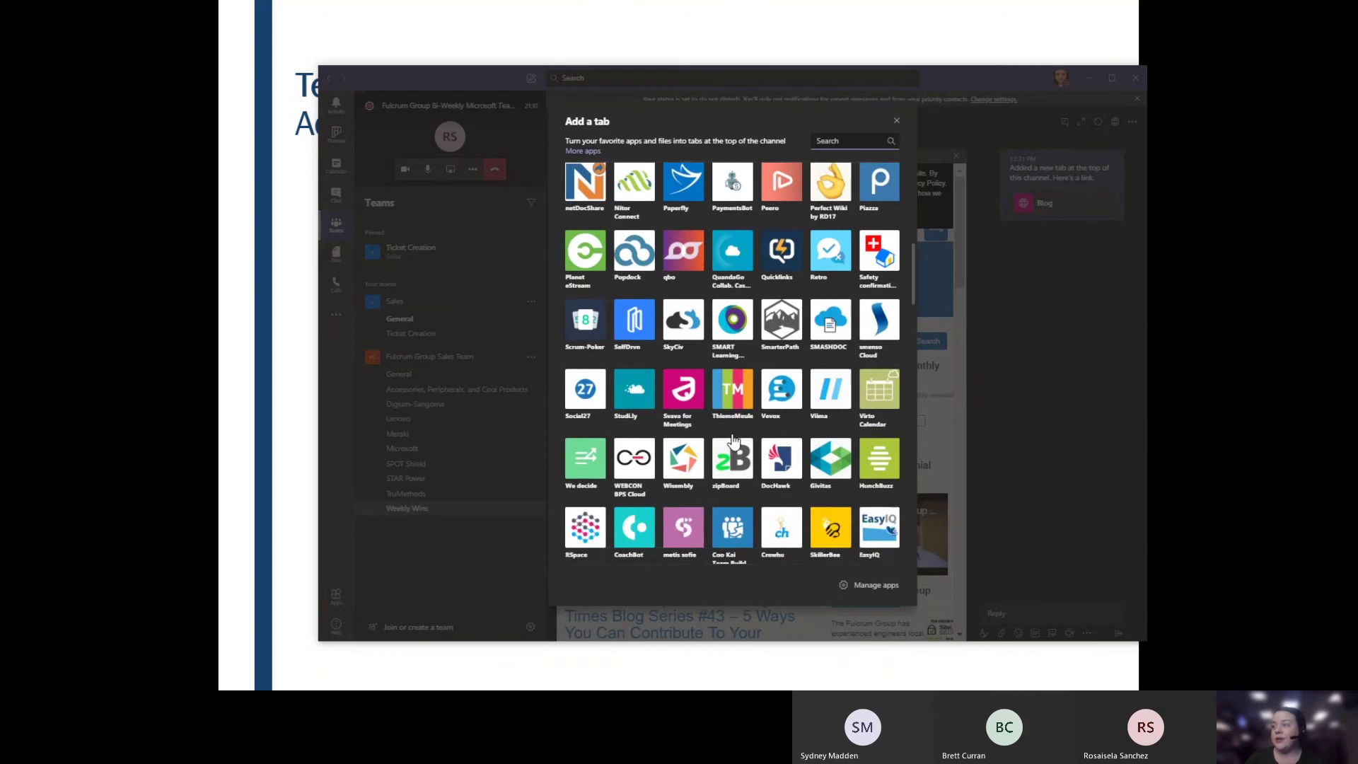
pyautogui.scroll(6, 734, 440)
pyautogui.scroll(4, 734, 440)
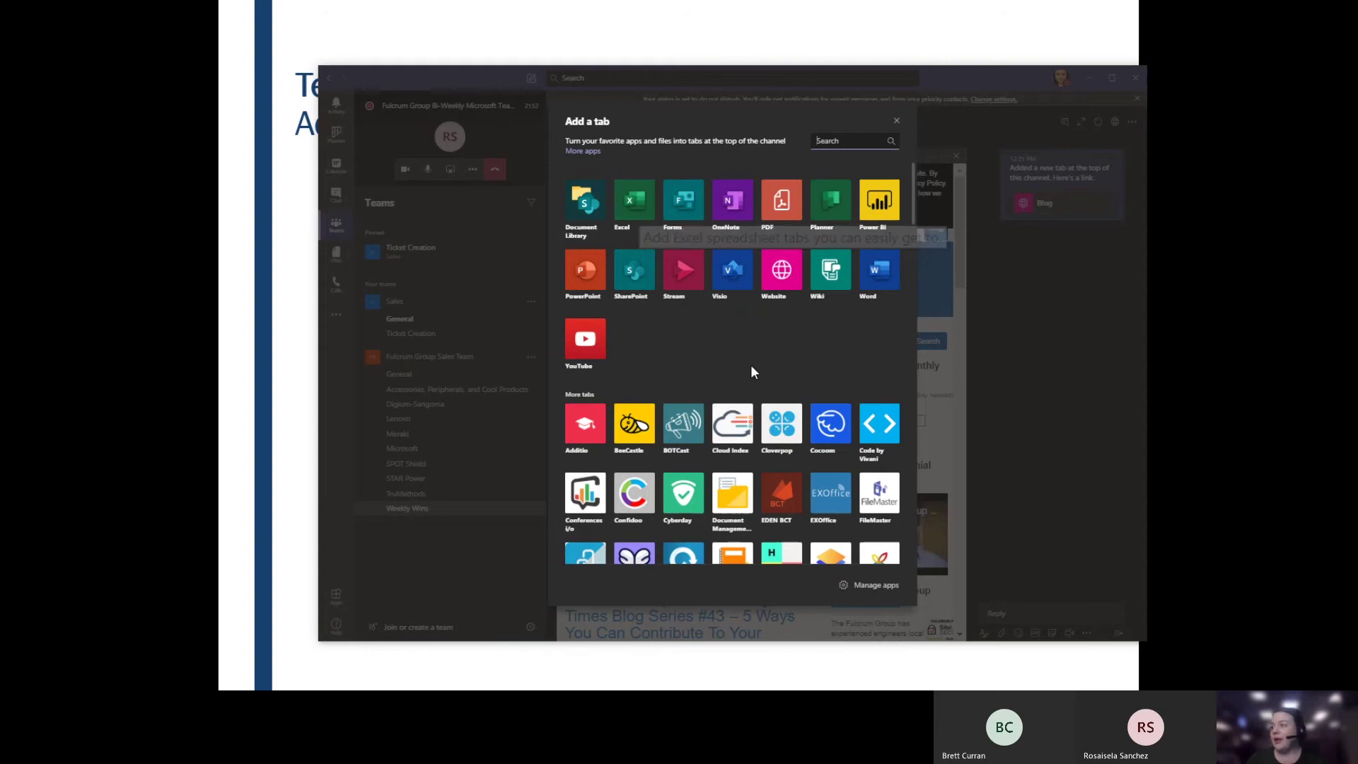
pyautogui.scroll(-4, 750, 376)
pyautogui.scroll(4, 751, 376)
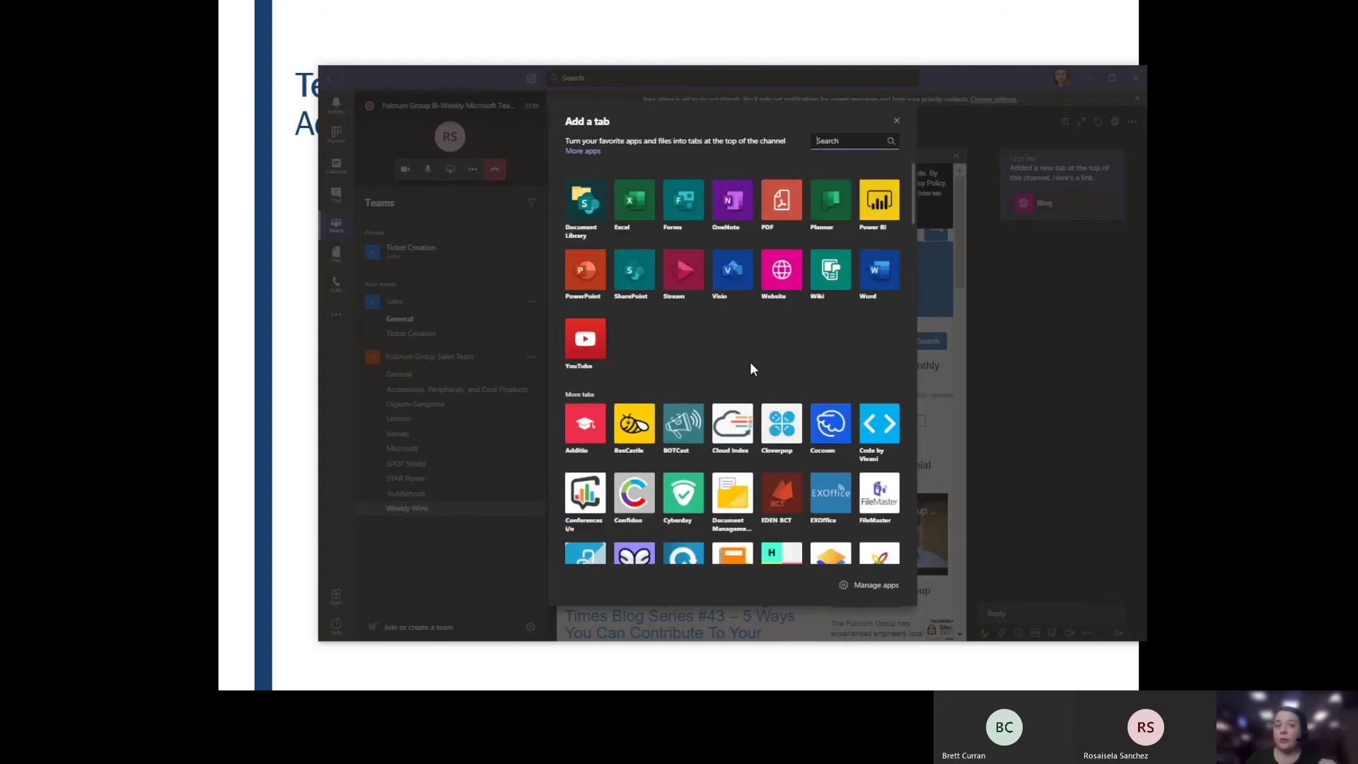
pyautogui.scroll(-2, 751, 363)
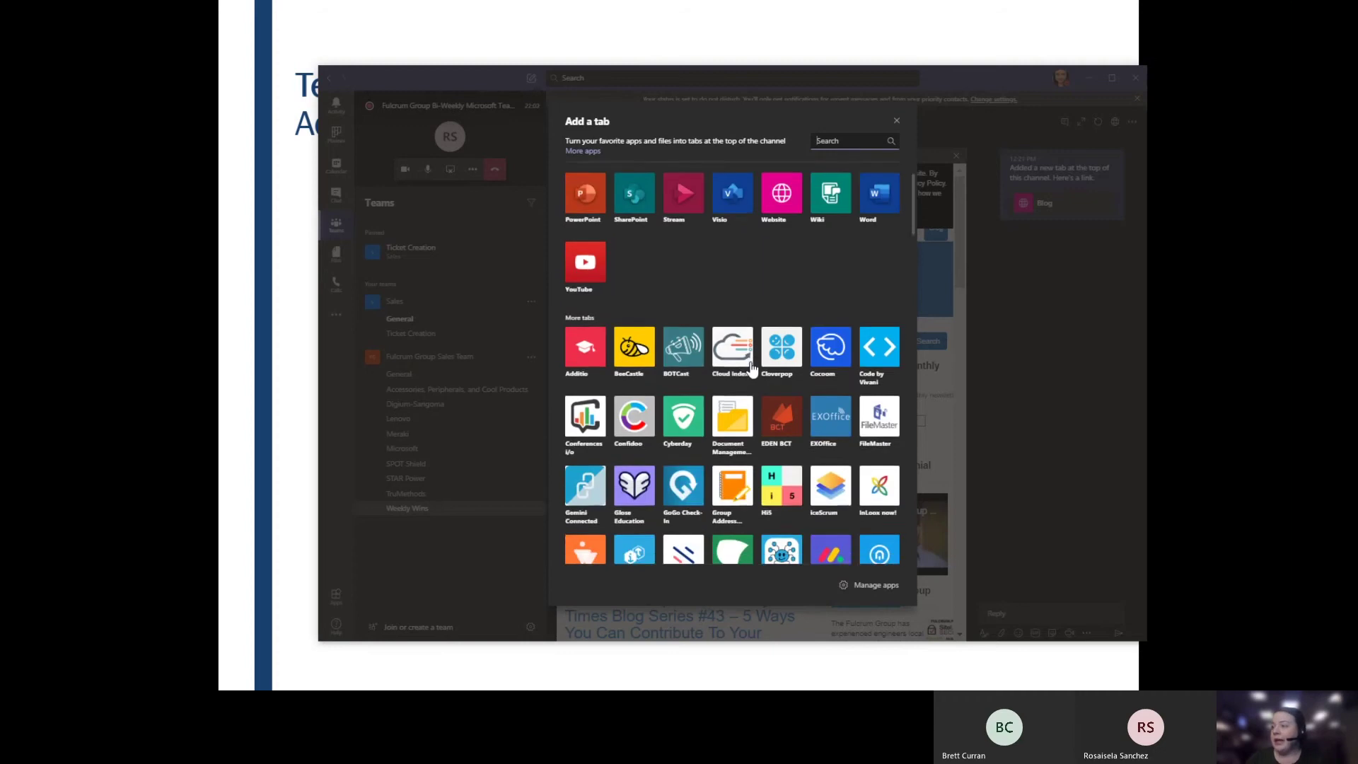
pyautogui.scroll(2, 751, 363)
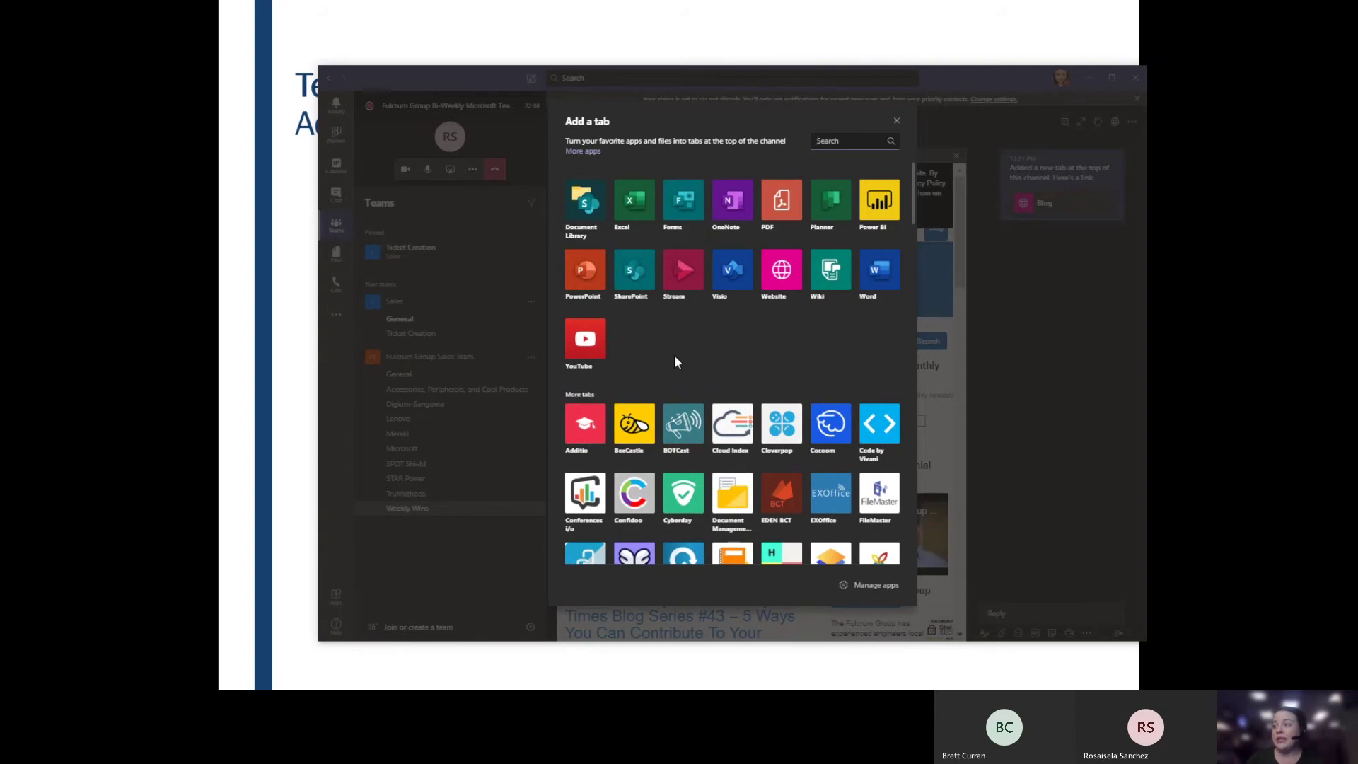
# Step: Browse the additional third-party apps offered as channel tabs and close the selection without adding one
pyautogui.scroll(-4, 674, 356)
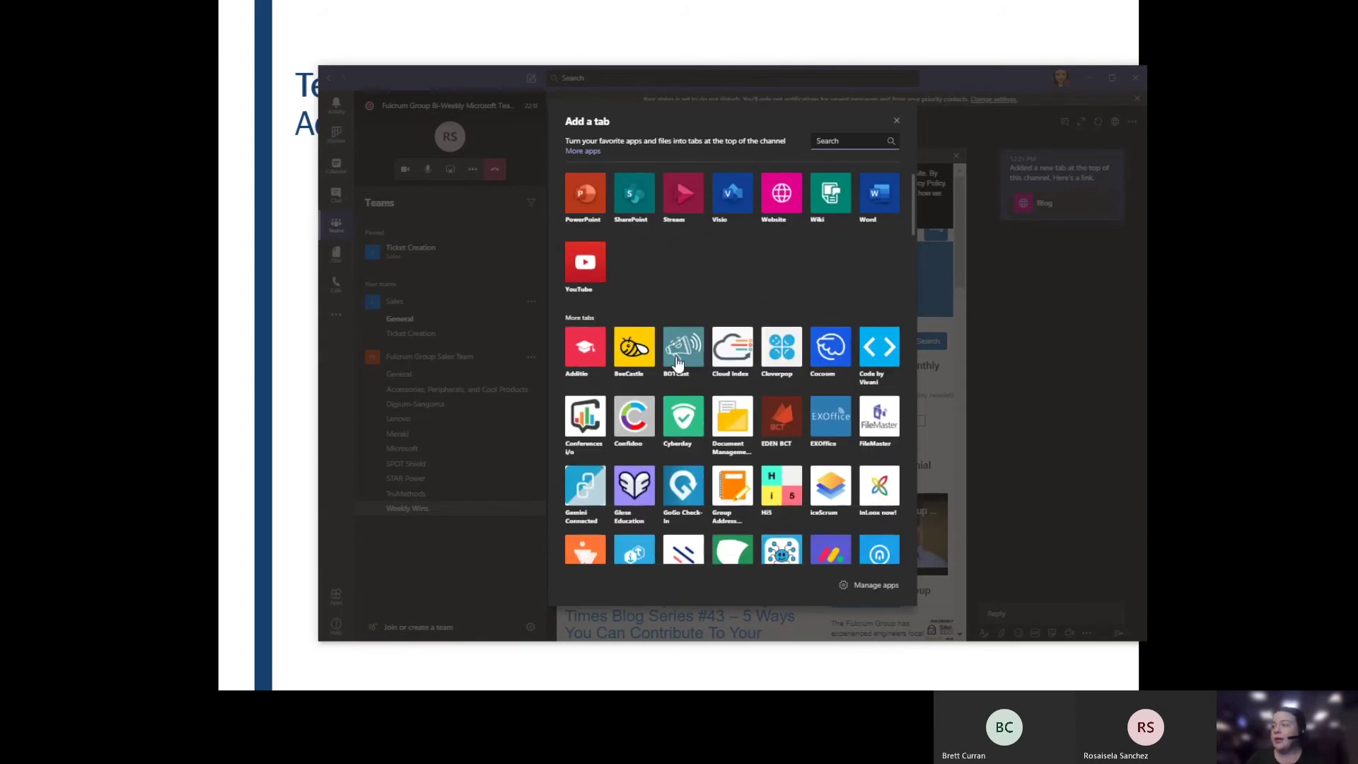
pyautogui.scroll(-12, 751, 371)
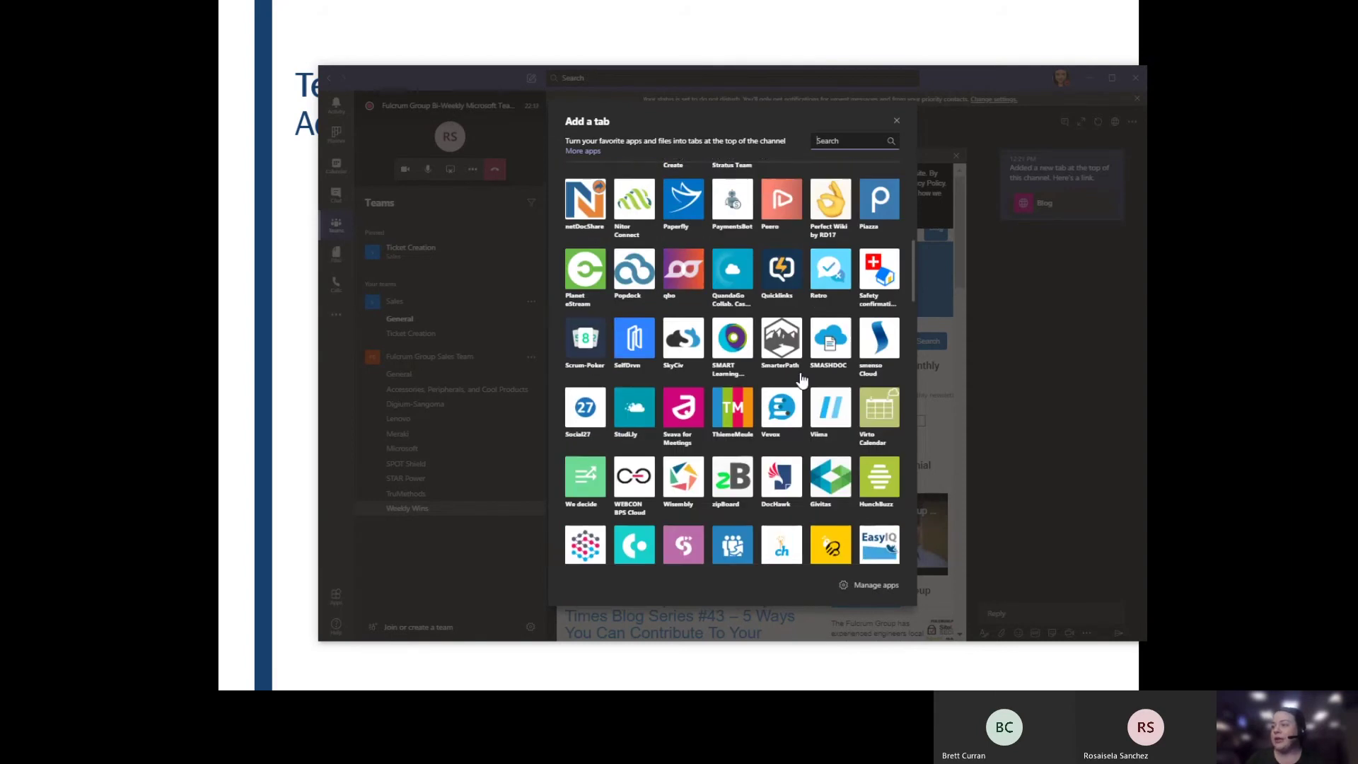
pyautogui.scroll(12, 753, 473)
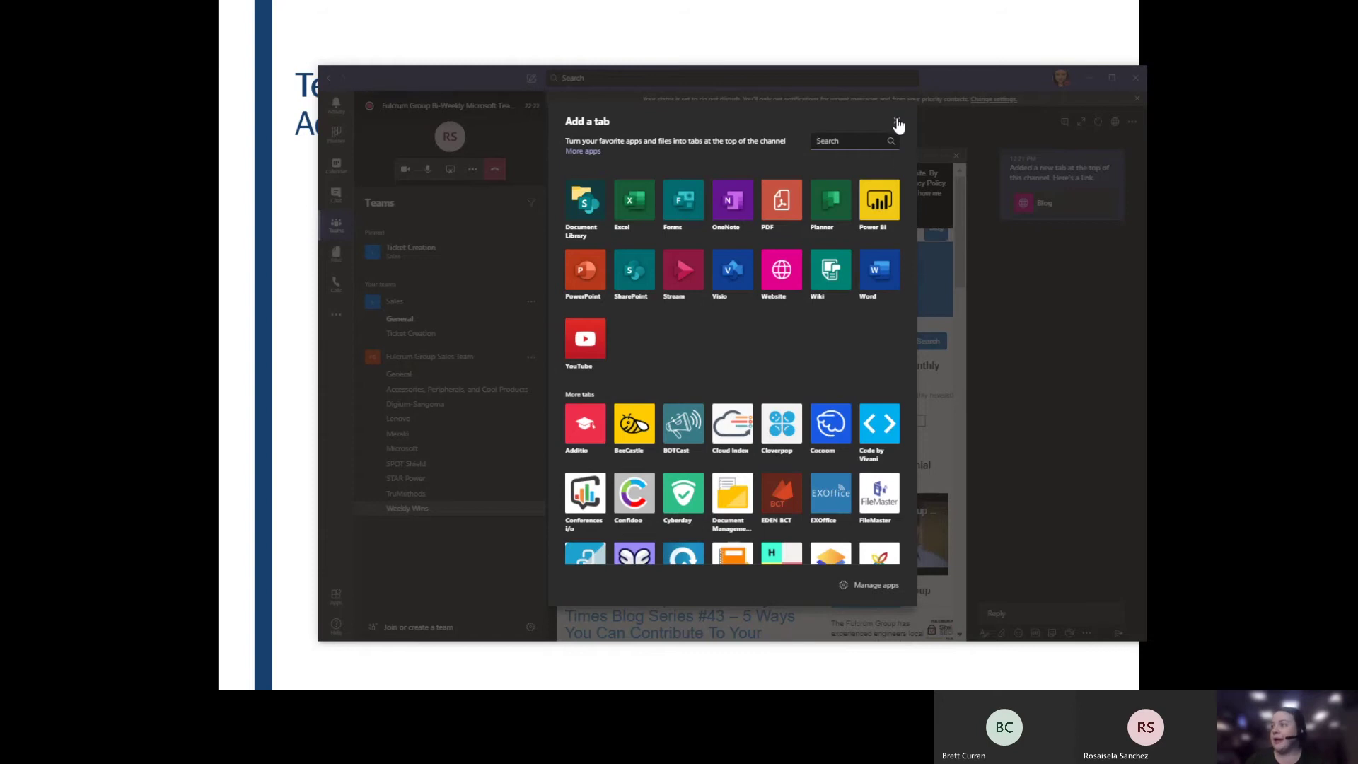
pyautogui.click(897, 124)
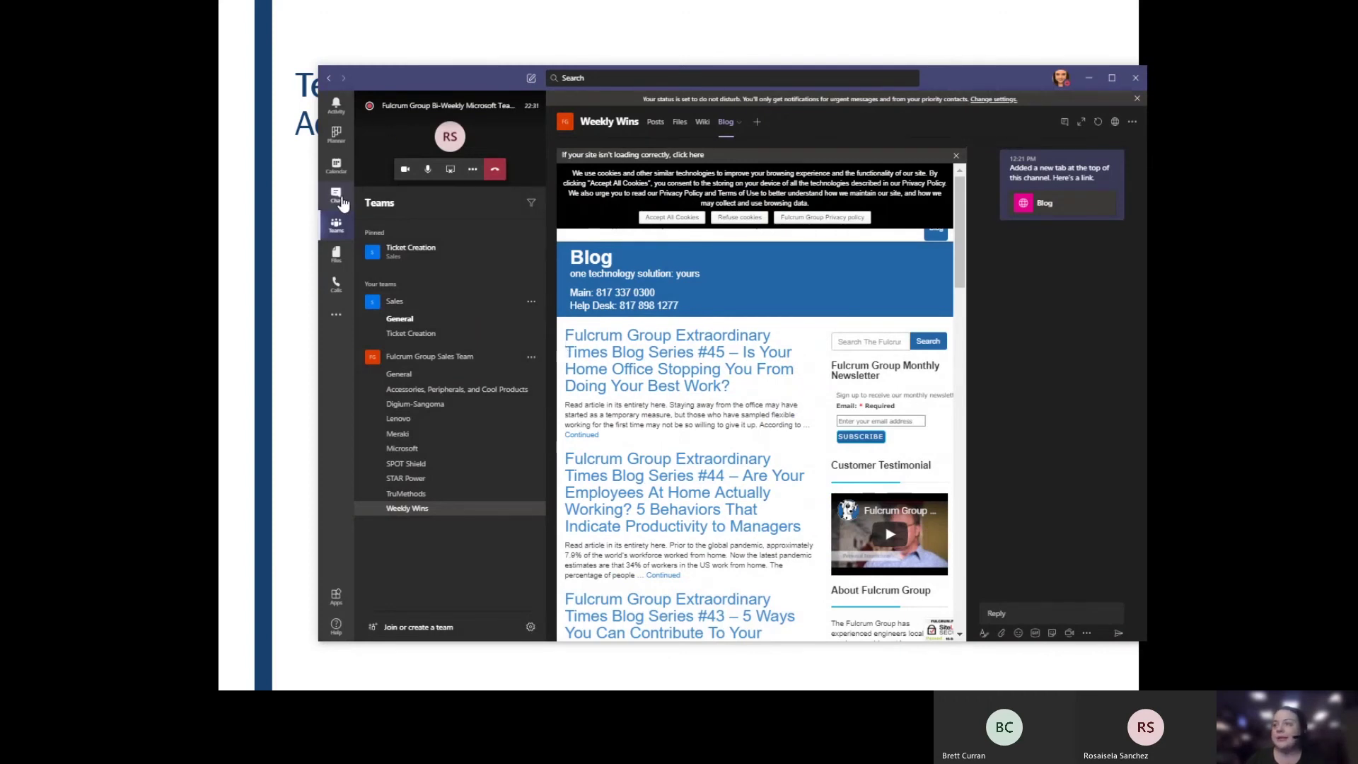
# Step: Open the Fulcrum Group Bi-Weekly Microsoft Teams meeting chat and view the apps suggested for its messages
pyautogui.click(390, 152)
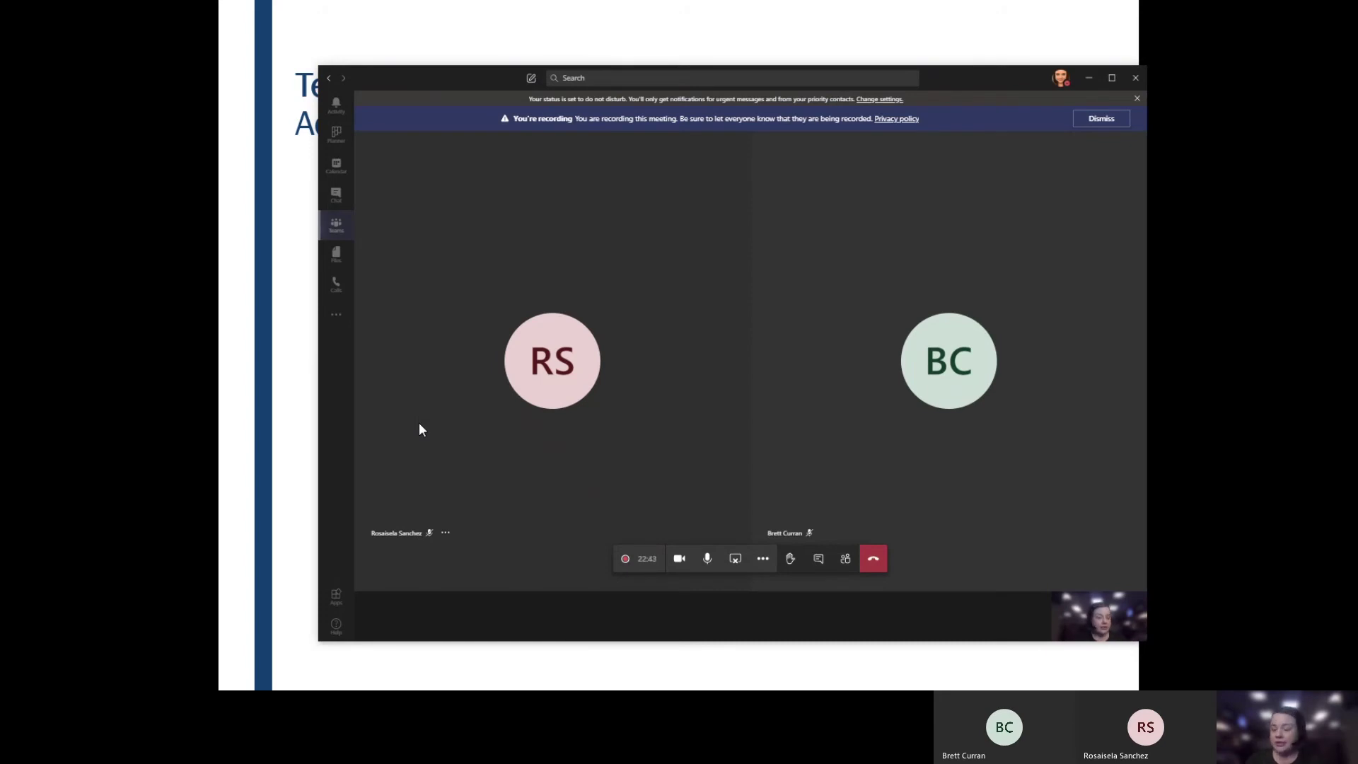
pyautogui.click(336, 195)
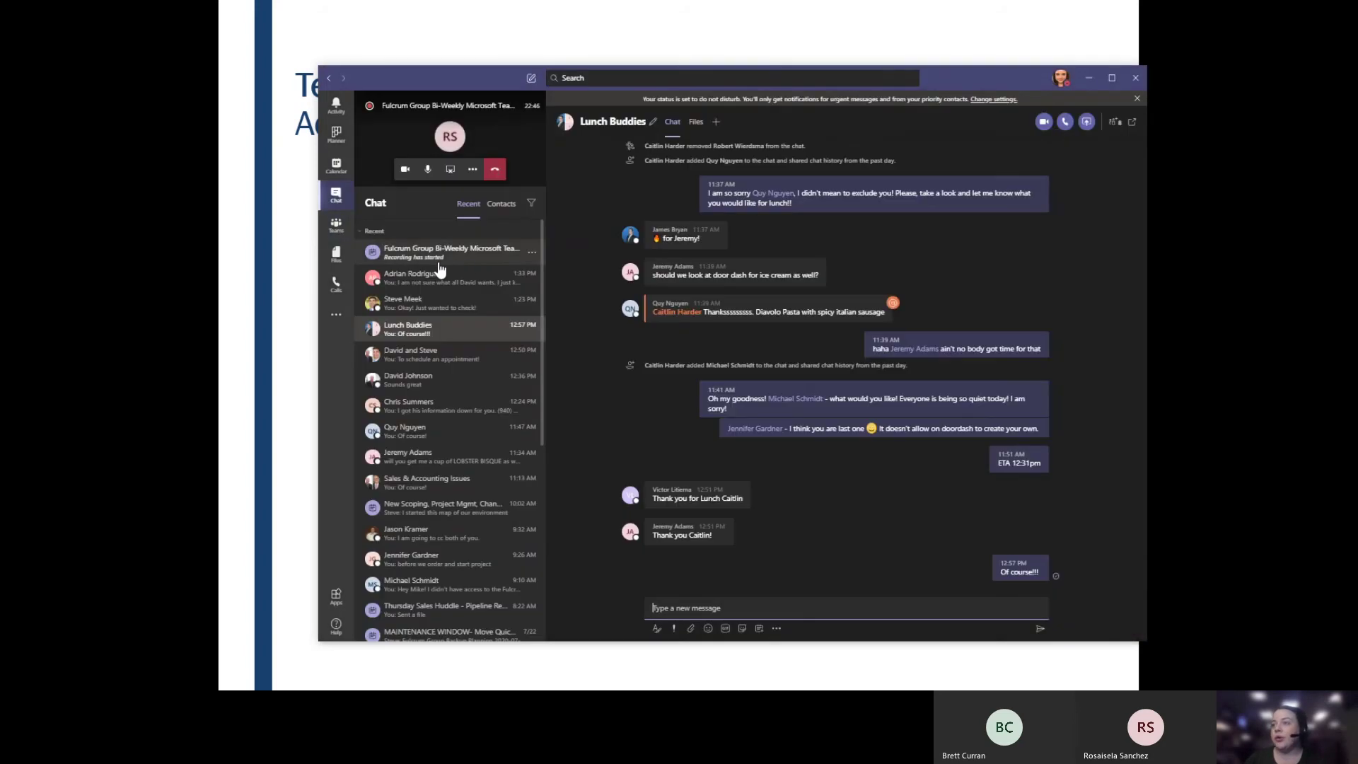
pyautogui.click(471, 256)
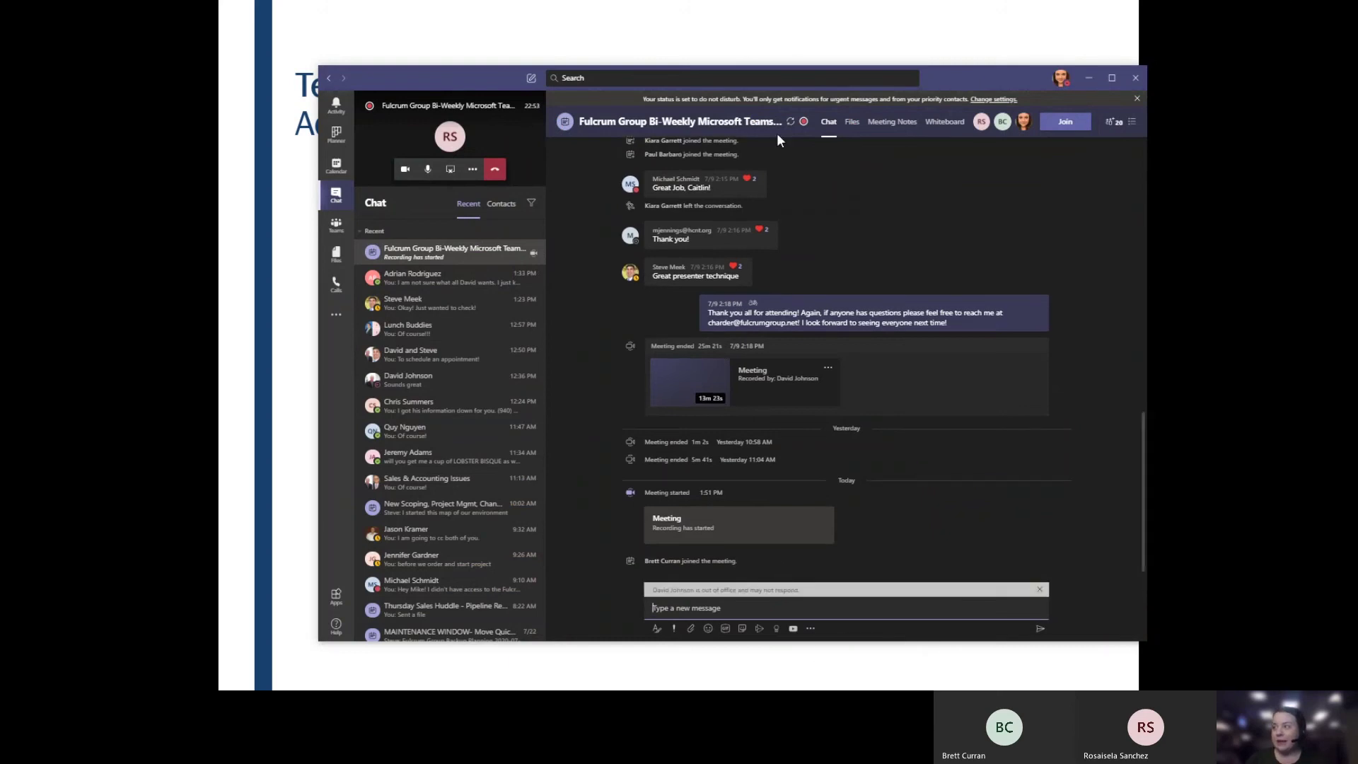
pyautogui.click(810, 629)
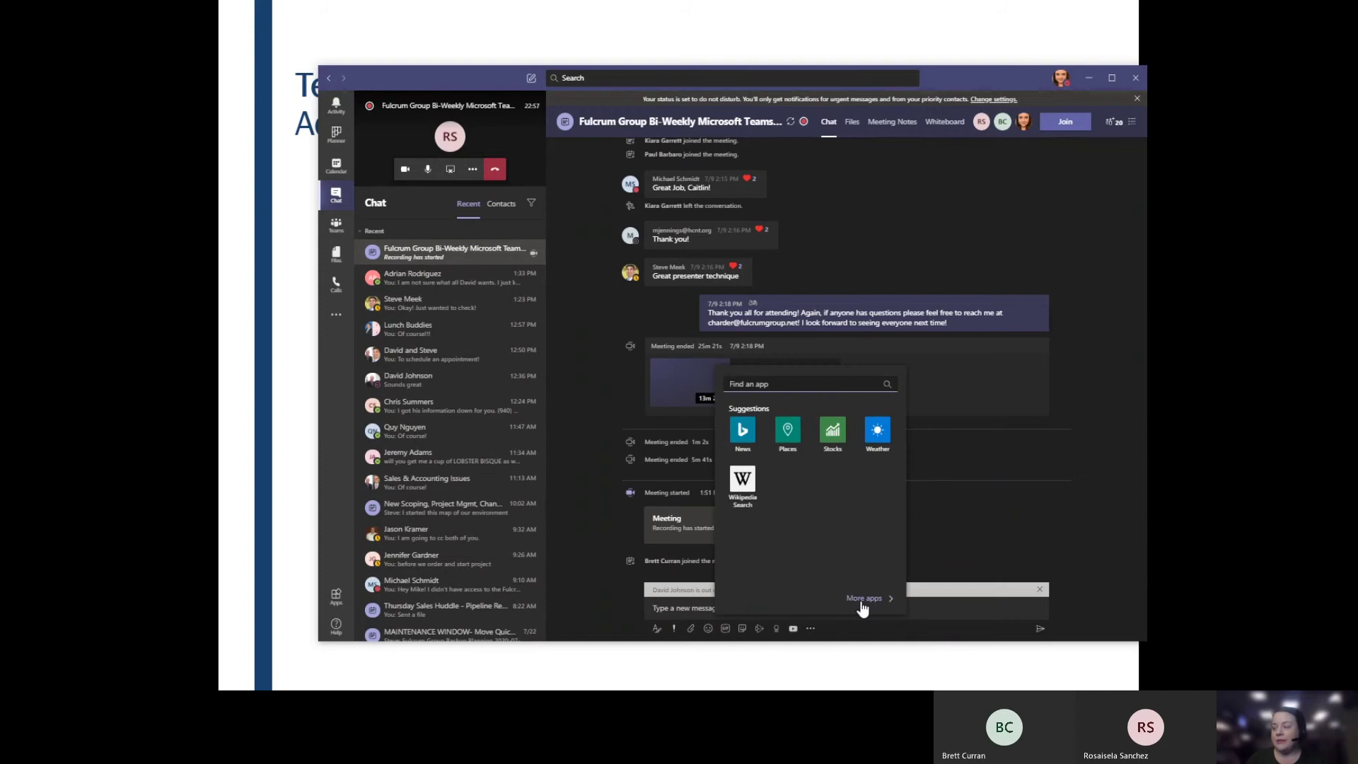
pyautogui.click(822, 639)
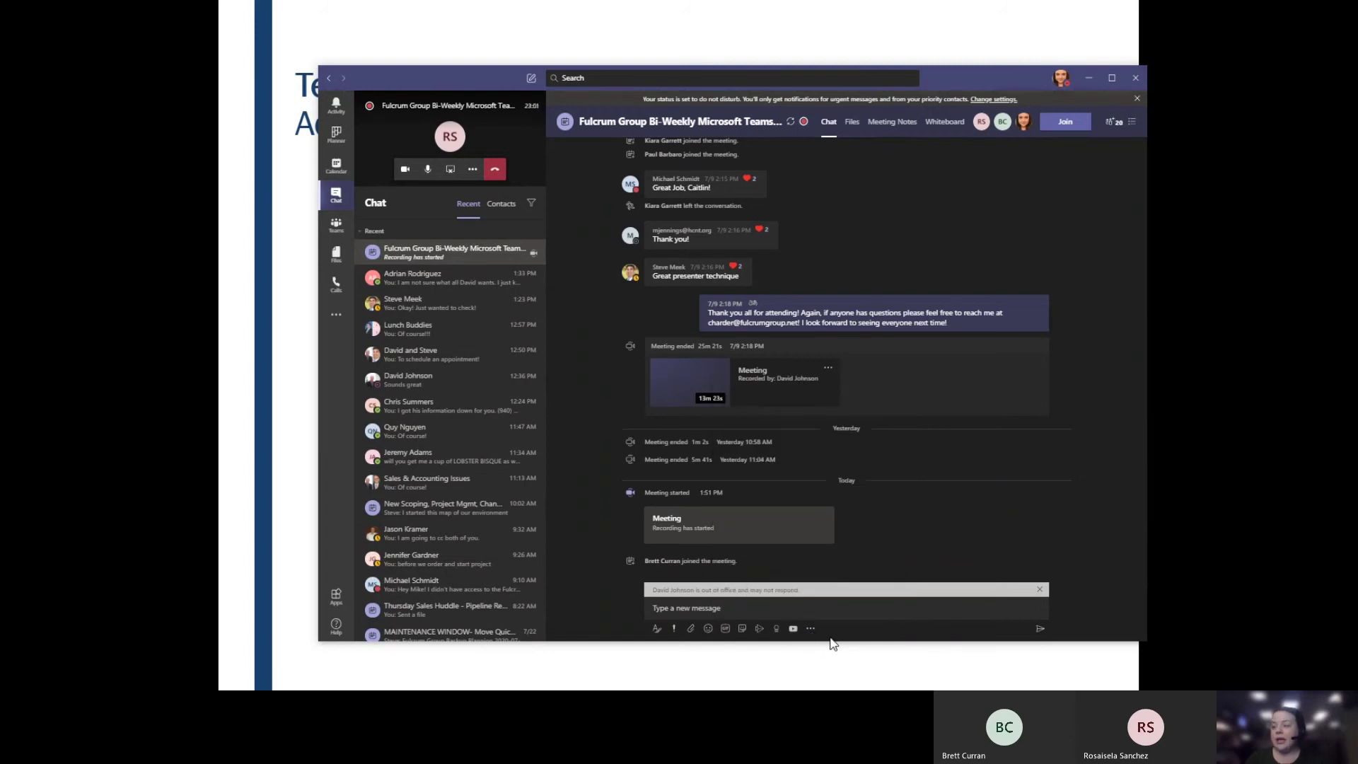
# Step: Search YouTube for "fulcrum group" from the meeting chat's message box, look through the videos and dismiss the search
pyautogui.click(794, 628)
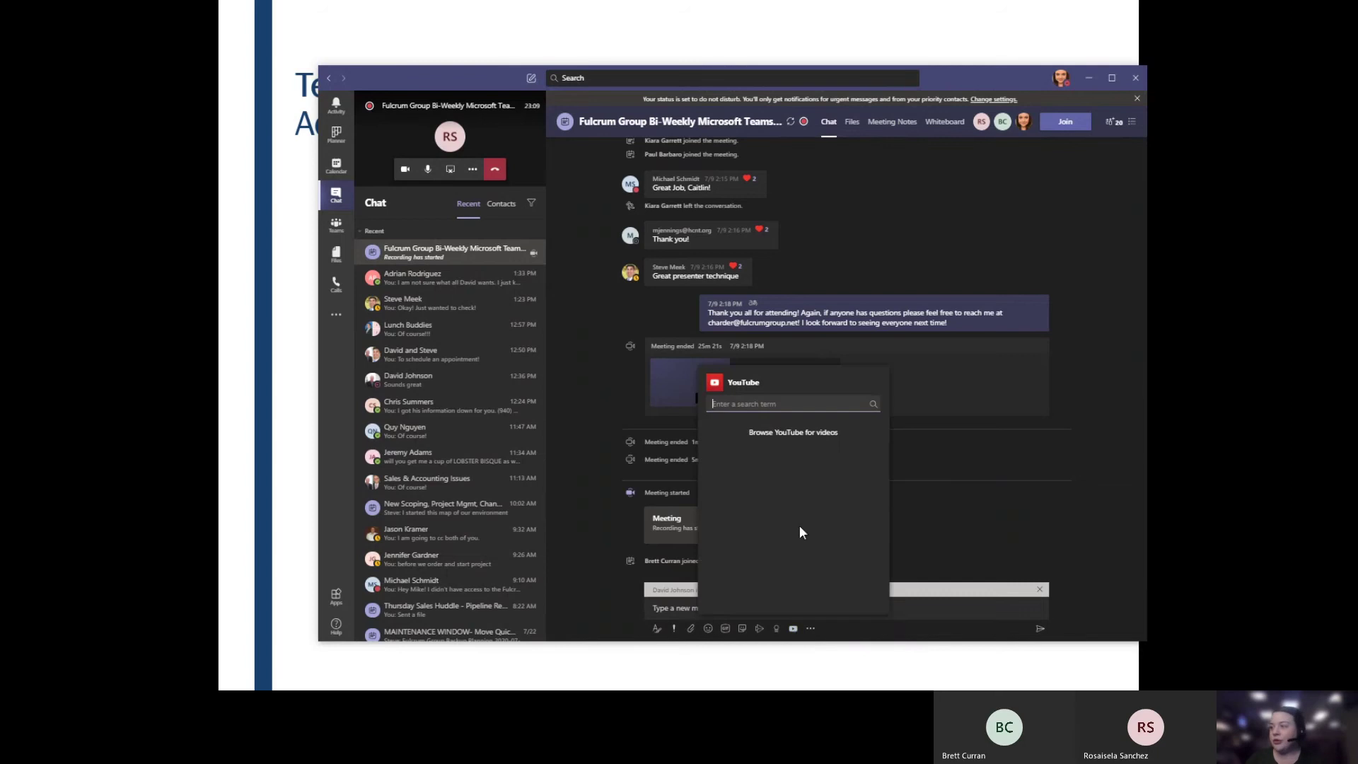
pyautogui.click(766, 401)
pyautogui.write('t')
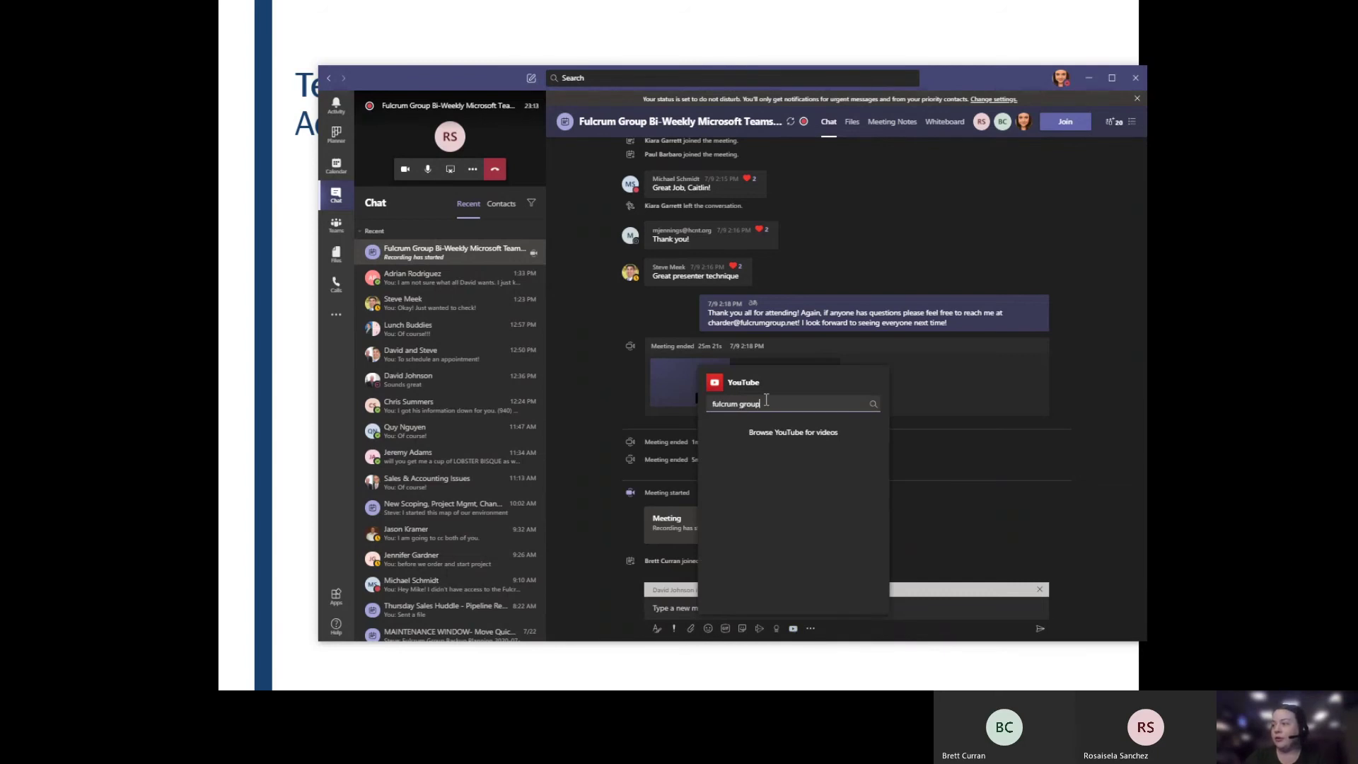
pyautogui.press('Return')
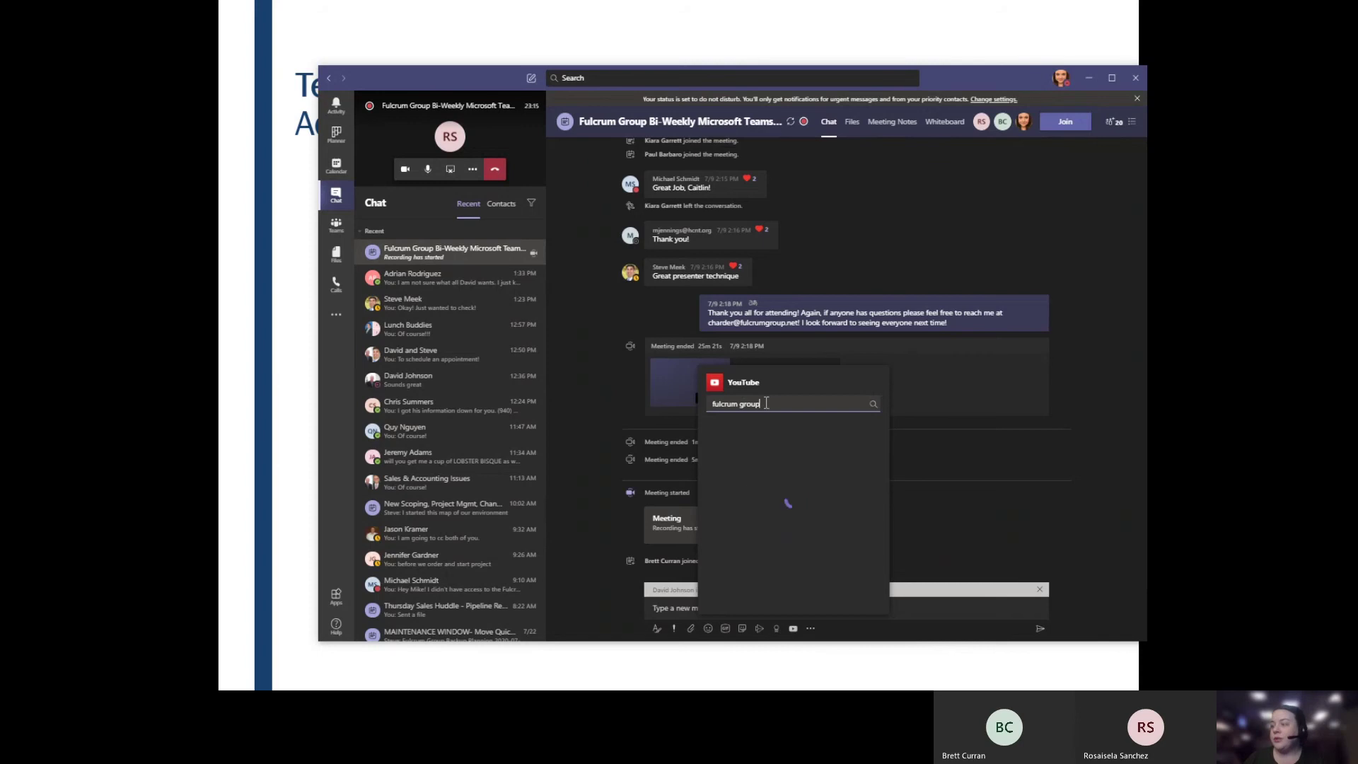
pyautogui.scroll(-3, 799, 481)
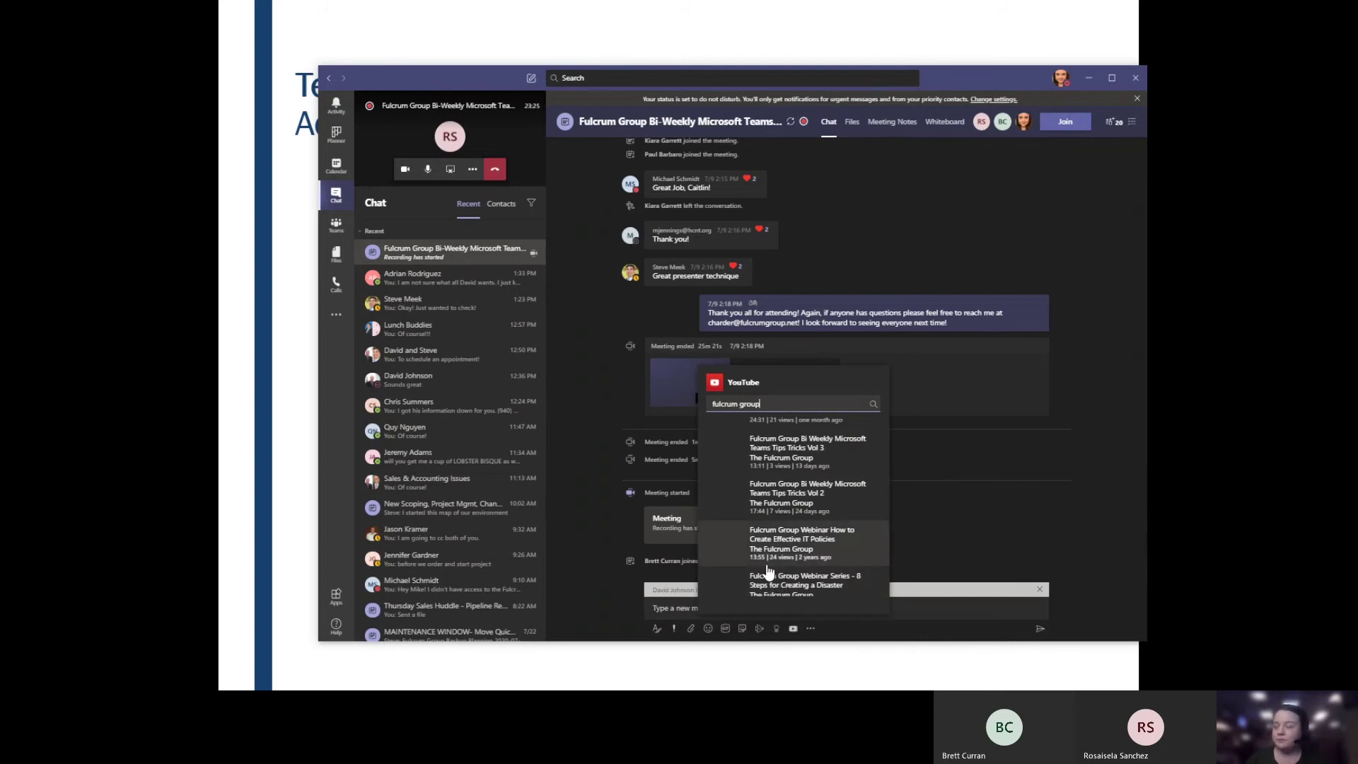
pyautogui.scroll(3, 852, 534)
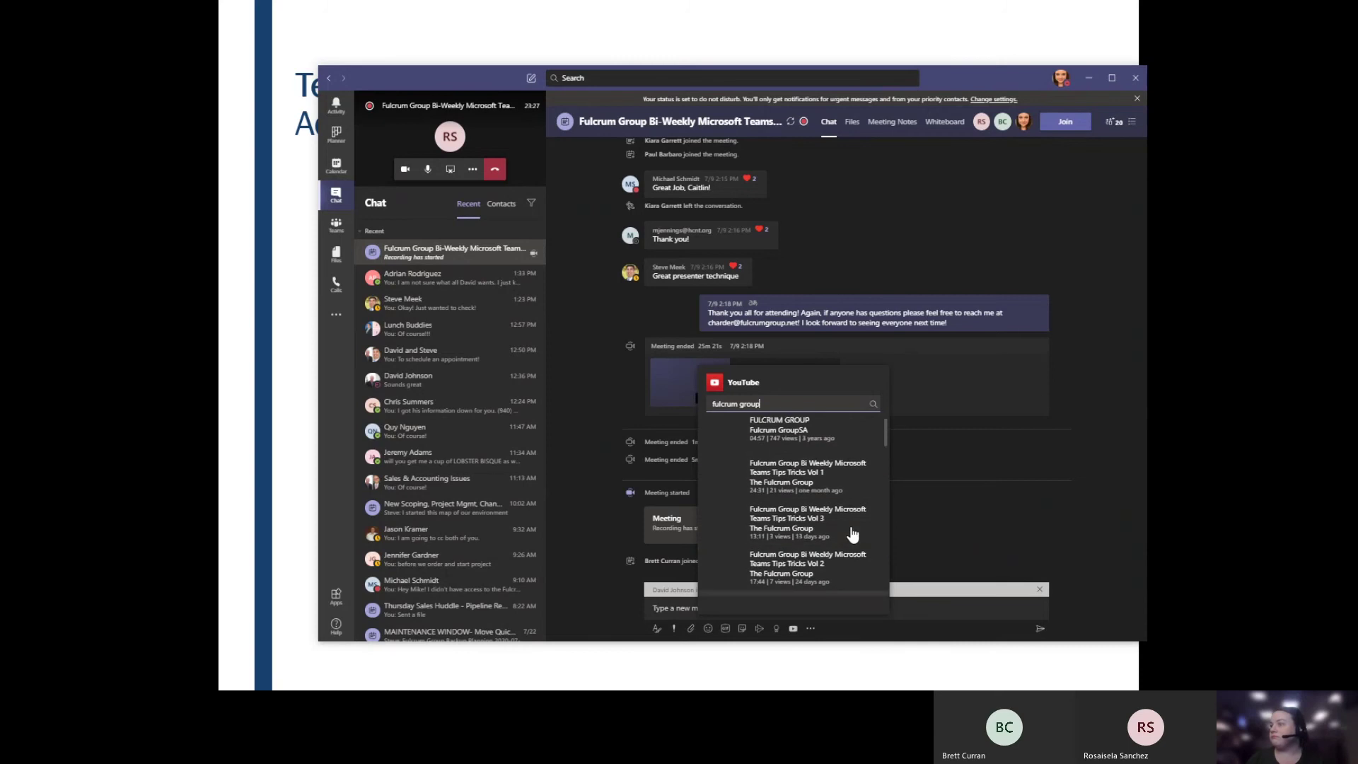
pyautogui.click(993, 464)
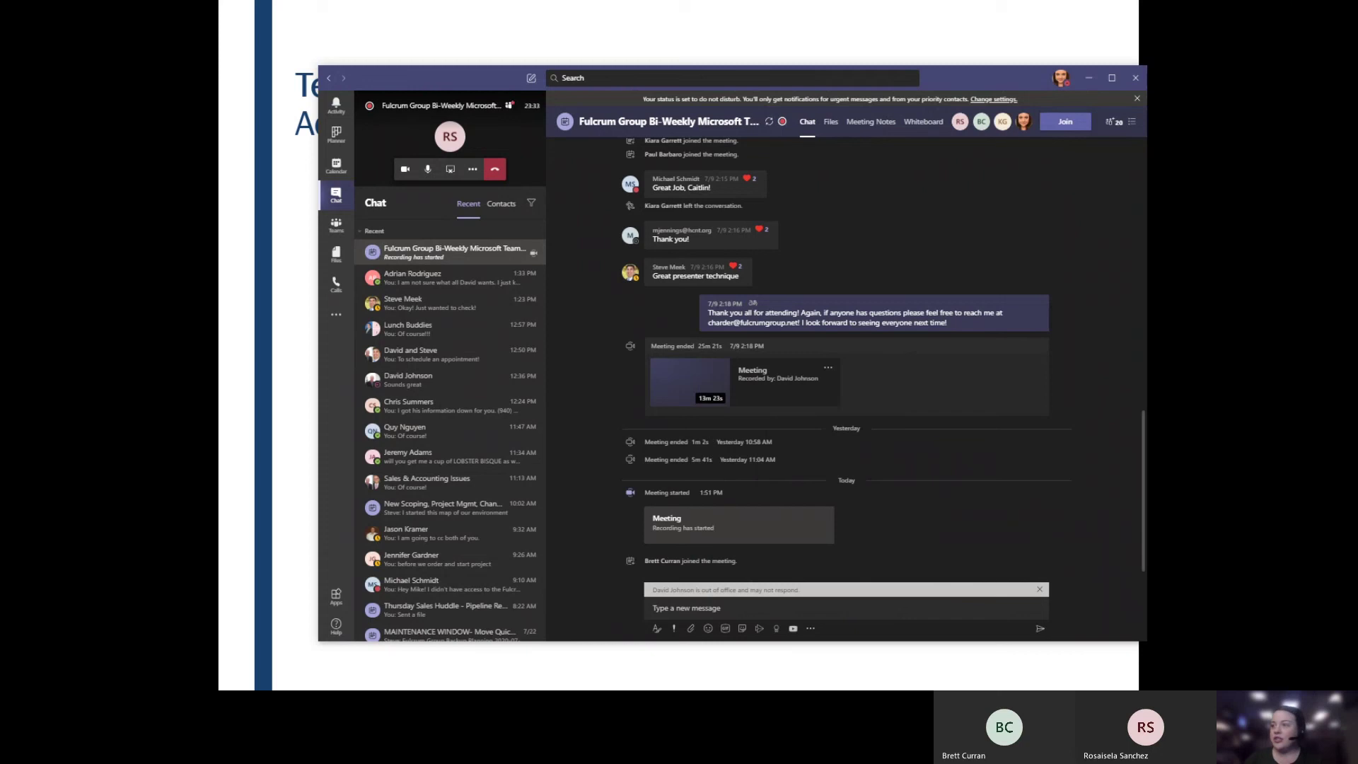
# Step: Admit the participant waiting in the meeting lobby and return to the Teams Tabs slide
pyautogui.click(507, 145)
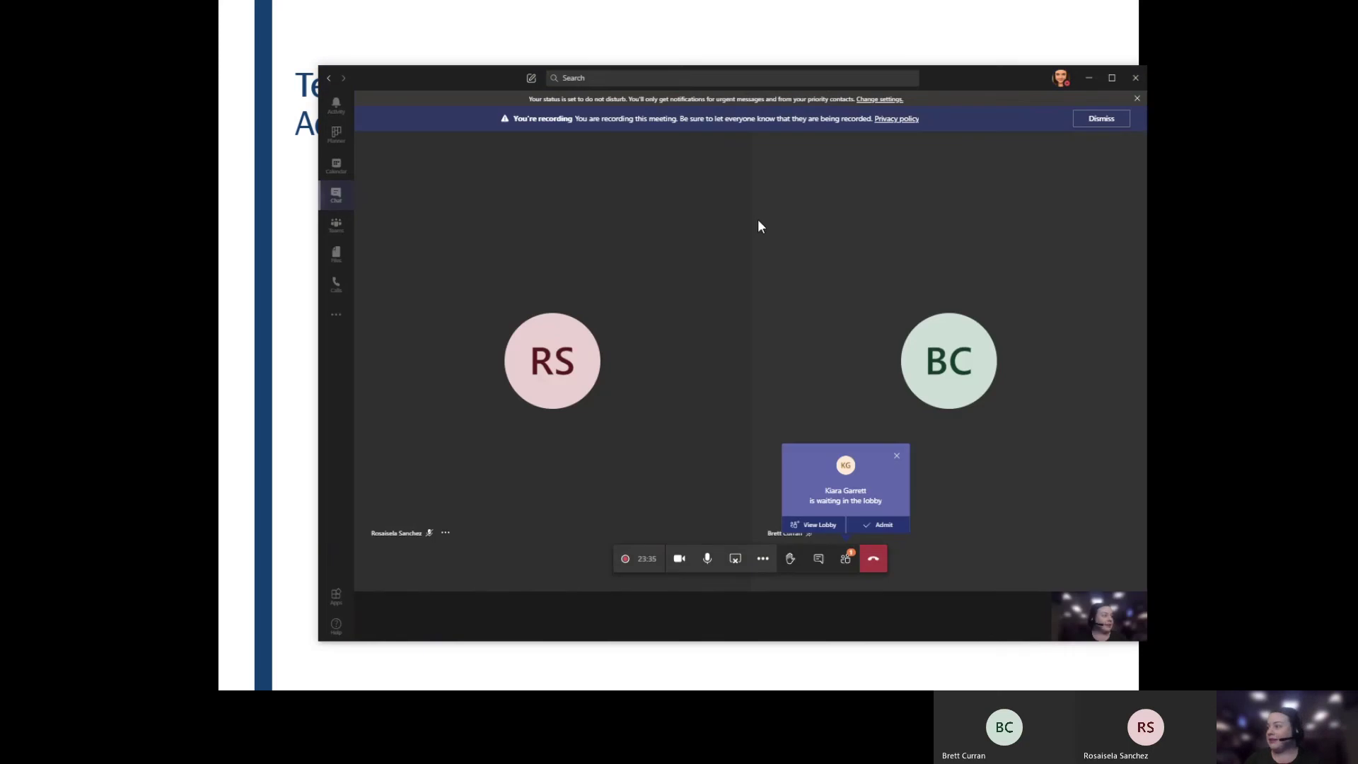
pyautogui.click(881, 524)
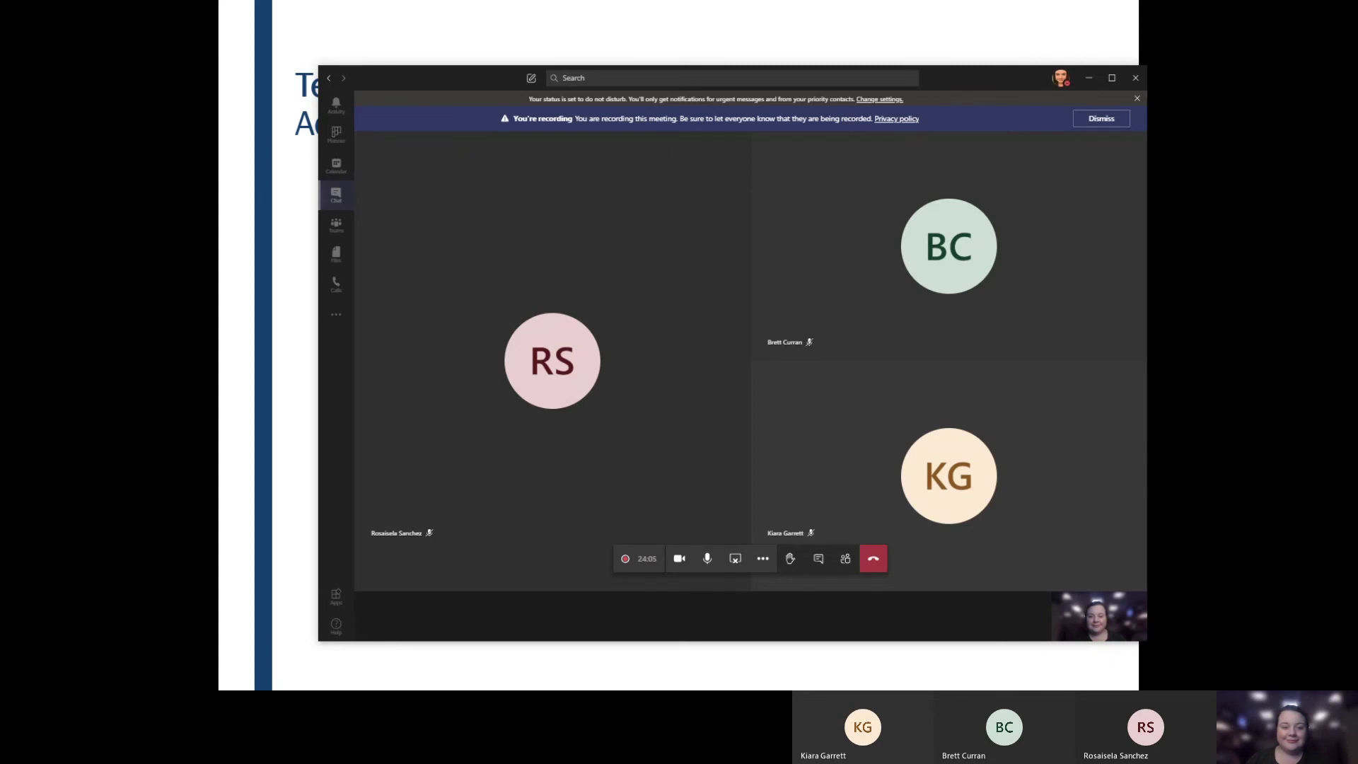
pyautogui.press('Right')
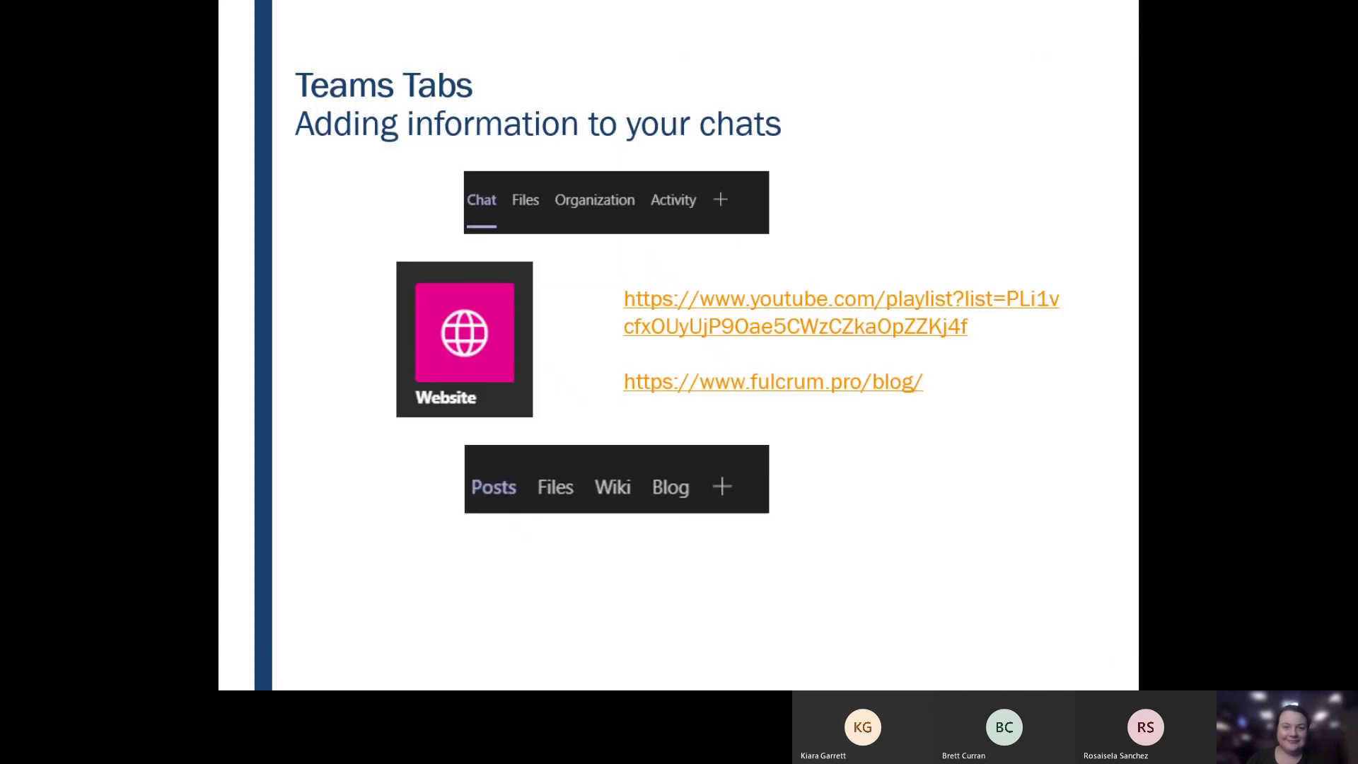